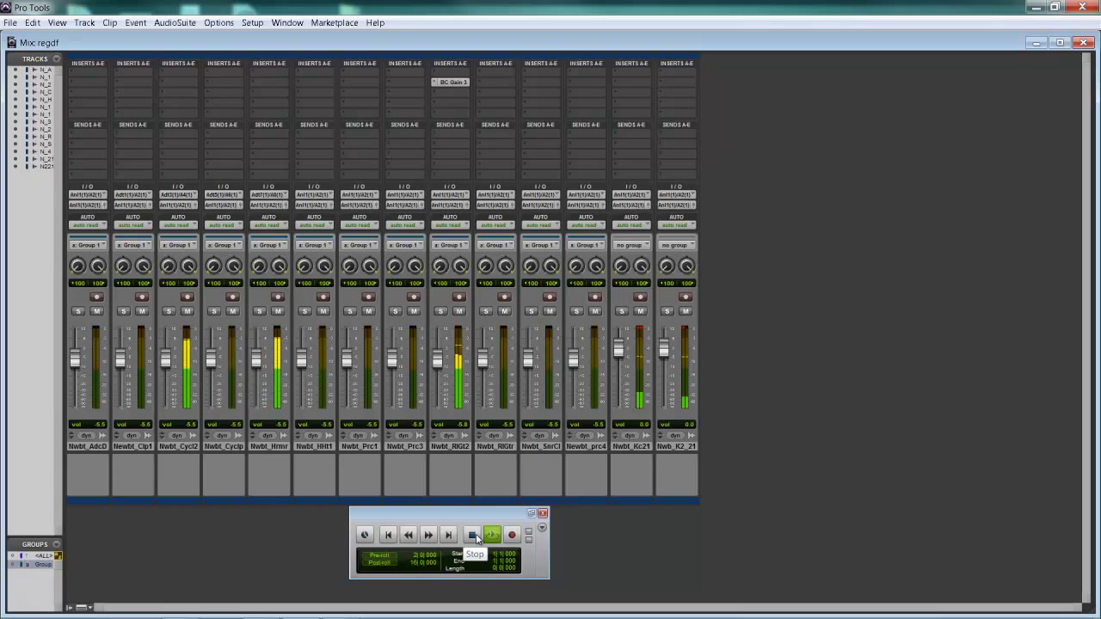
- Insert Blue Cat's Liny EQ (multichannel EQ) in the first insert slot of Nwbt_Kc21 and Nwb_K2_21
{"action": "left_click", "coordinate": [622, 72]}
{"action": "mouse_move", "coordinate": [641, 97]}
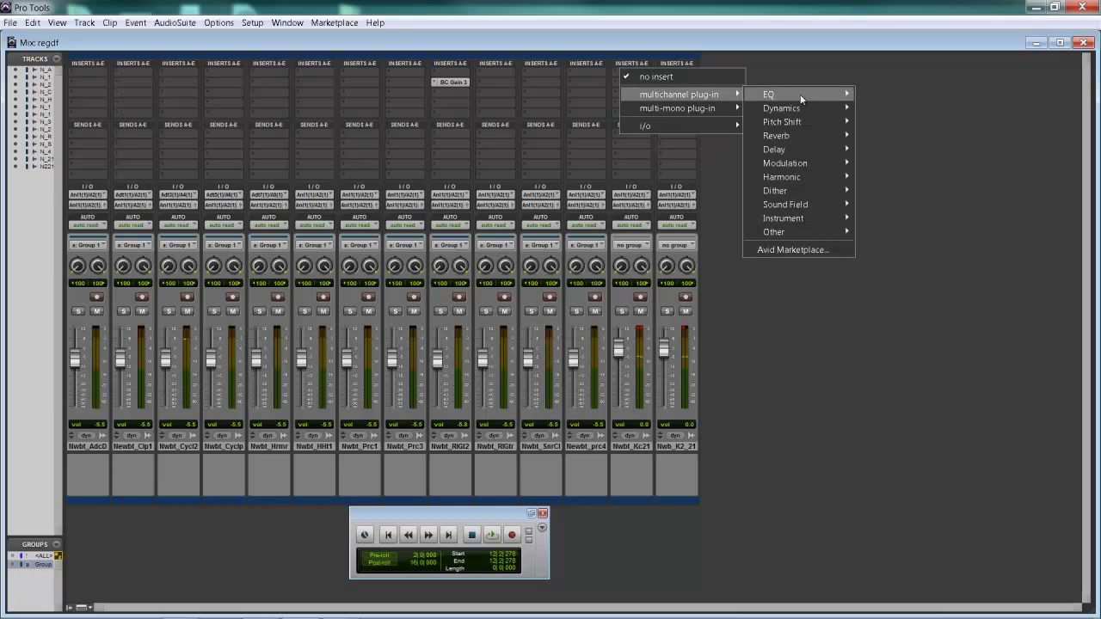
{"action": "mouse_move", "coordinate": [784, 93]}
{"action": "left_click", "coordinate": [905, 107]}
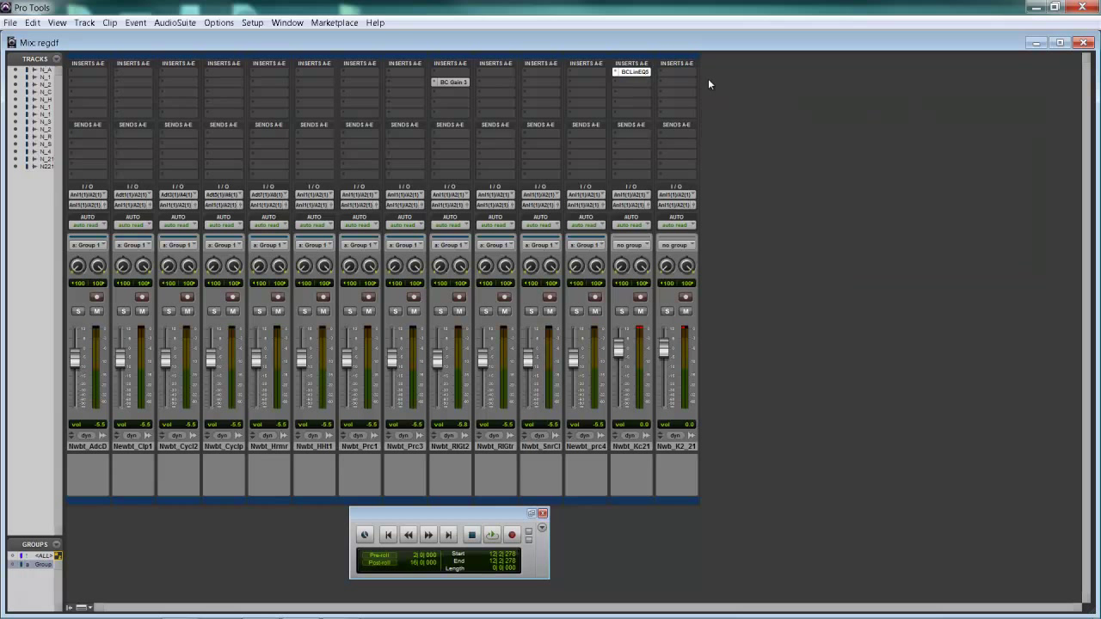
{"action": "left_click", "coordinate": [675, 74]}
{"action": "mouse_move", "coordinate": [688, 93]}
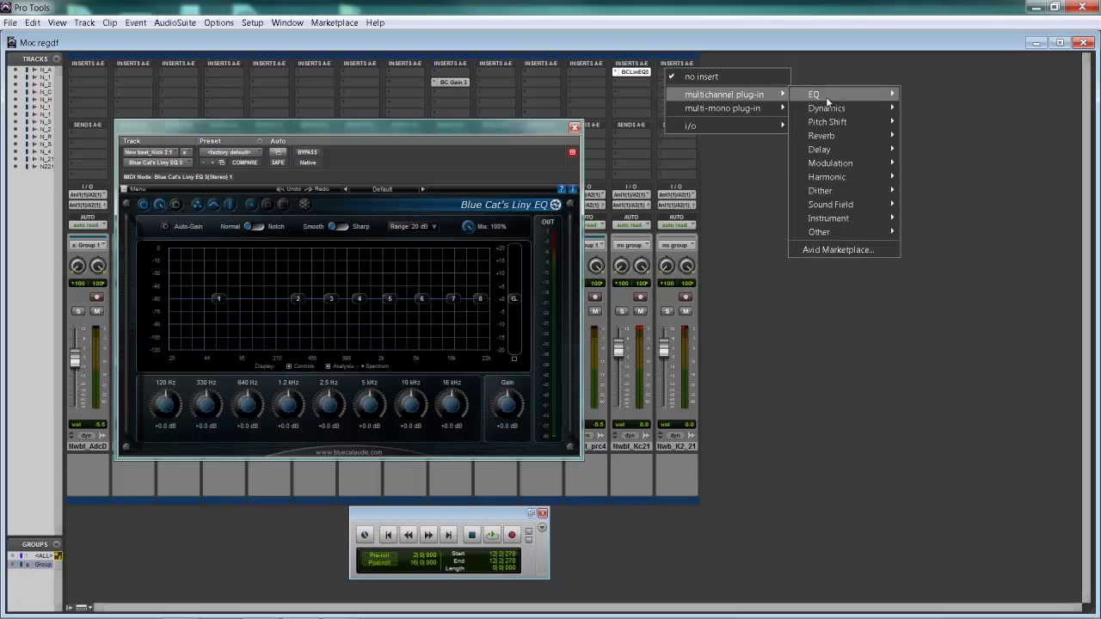
{"action": "left_click", "coordinate": [905, 107]}
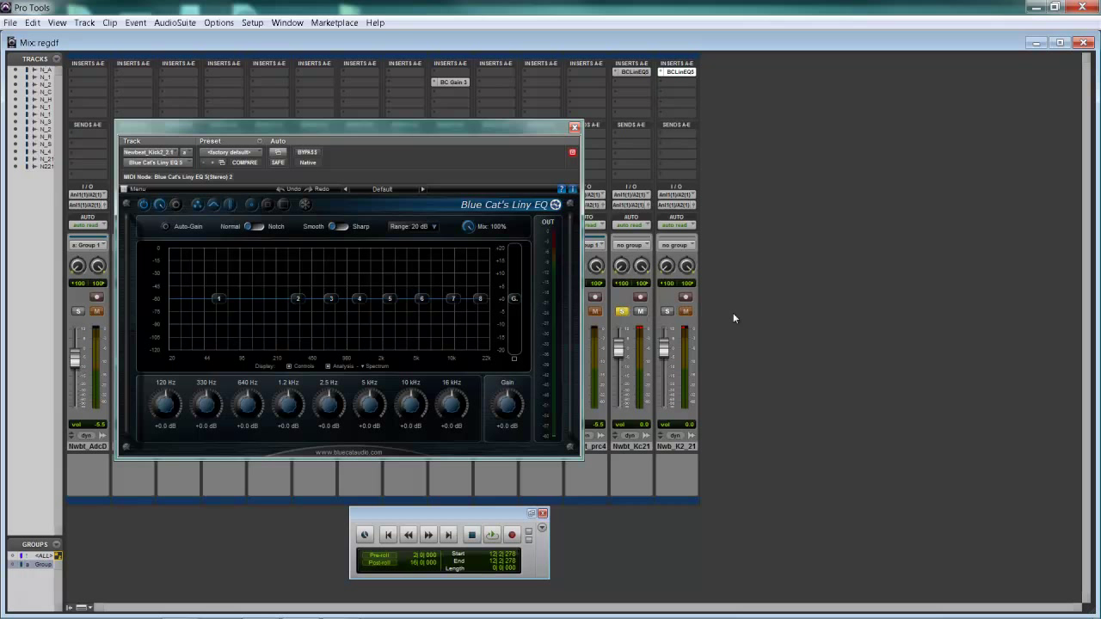
- Start playback, solo Nwb_K2_21 and Nwbt_Kc21, then stop and restart playback
{"action": "key", "text": "space"}
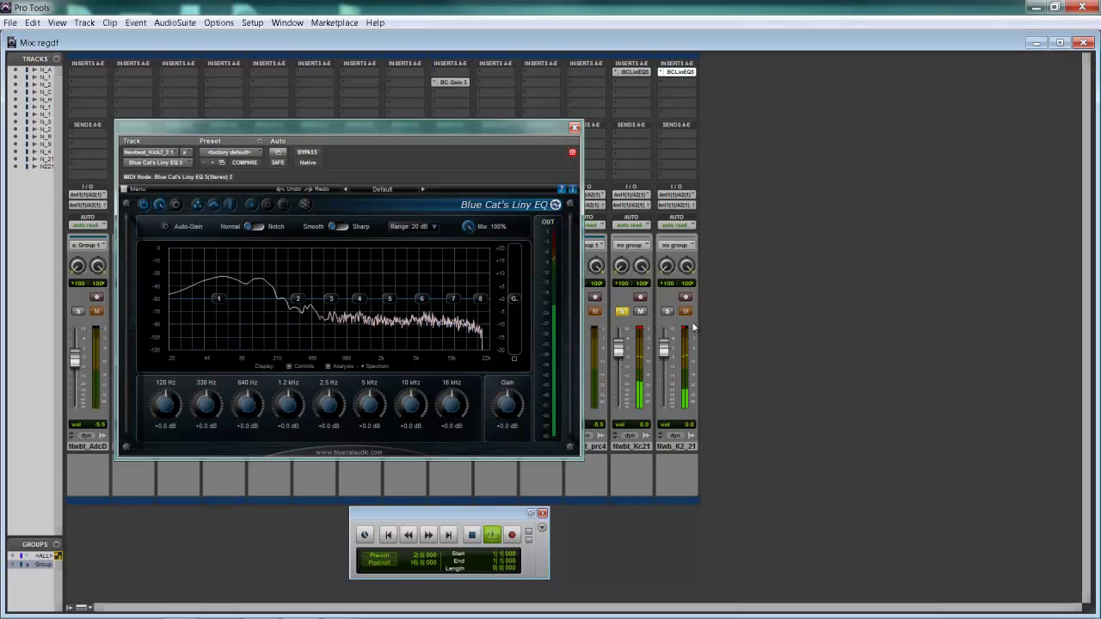
{"action": "left_click", "coordinate": [667, 310]}
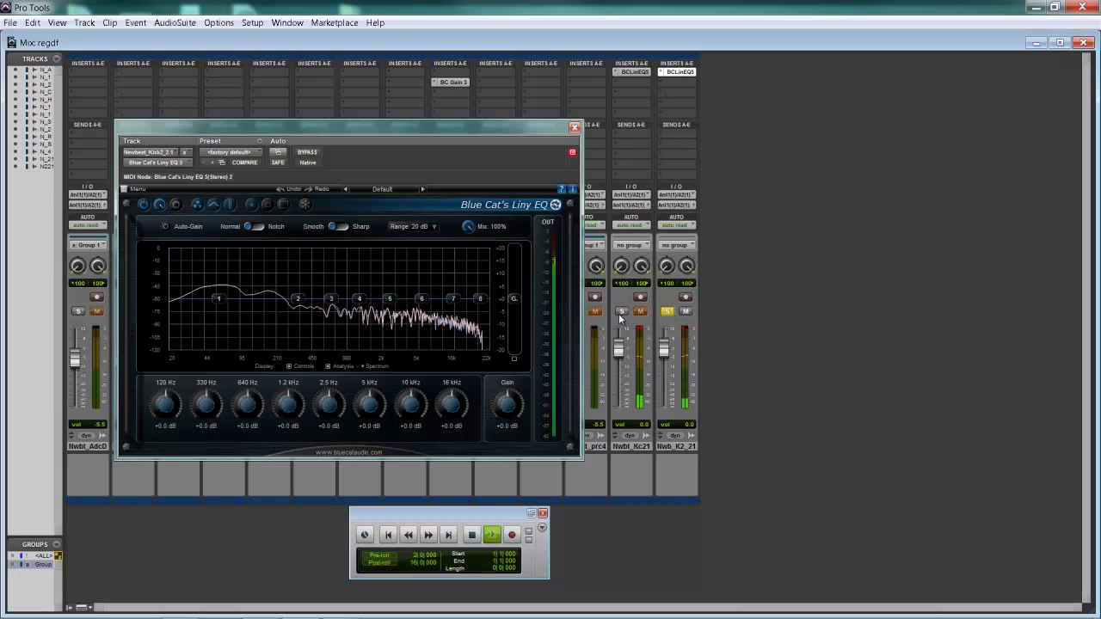
{"action": "left_click", "coordinate": [622, 312]}
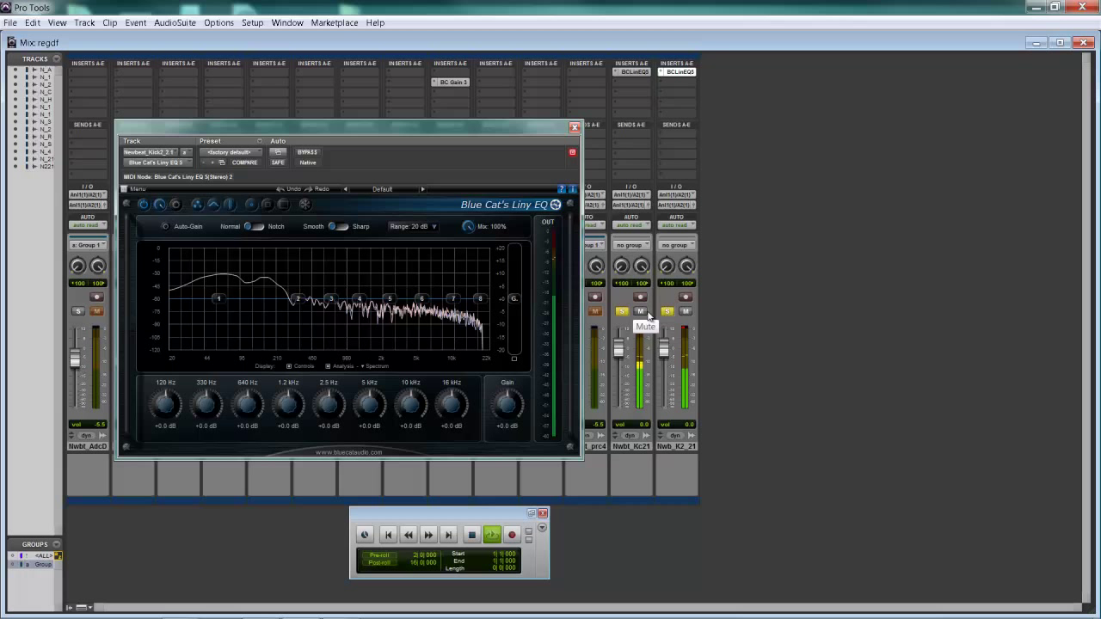
{"action": "key", "text": "space"}
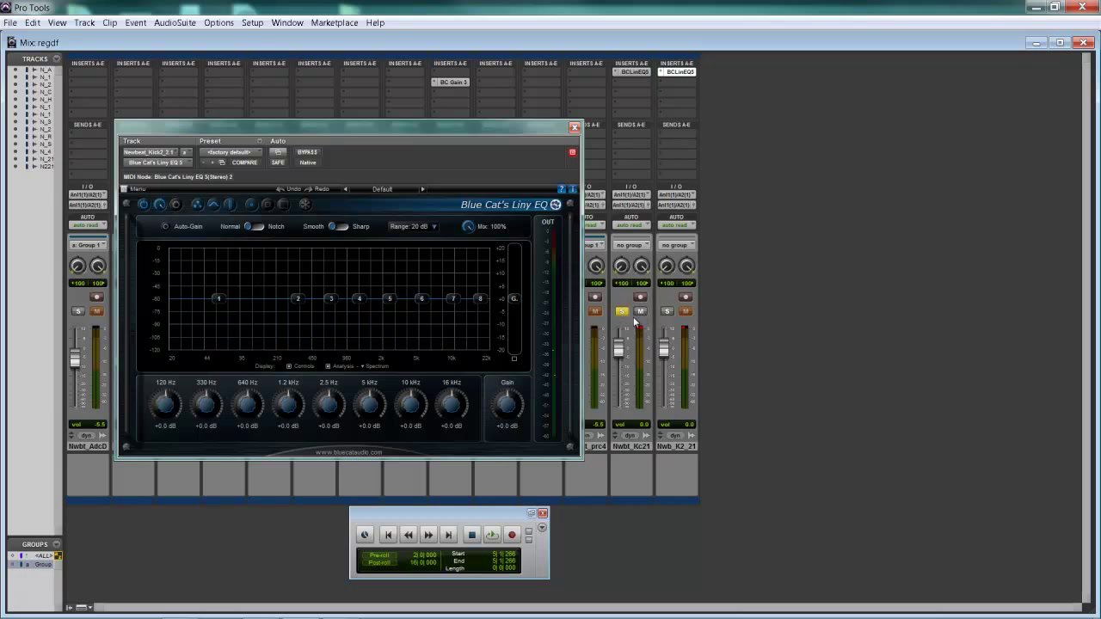
{"action": "key", "text": "space"}
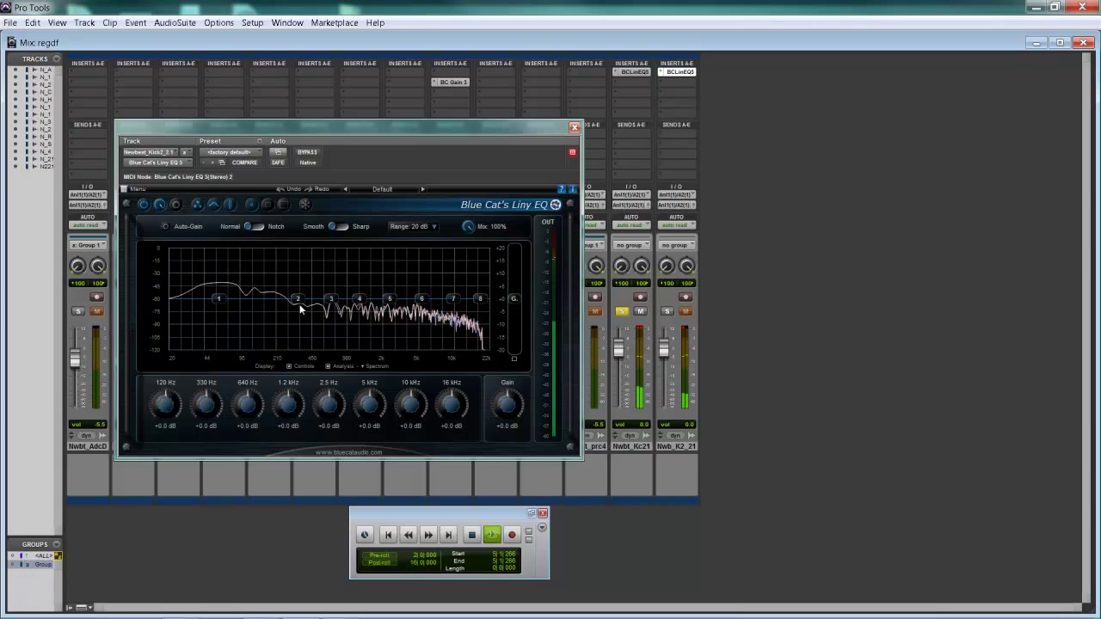
- On the second kick's EQ, cut 640 Hz through 16 kHz to -20 dB and boost 330 Hz
{"action": "left_click_drag", "start_coordinate": [331, 301], "coordinate": [337, 456]}
{"action": "left_click_drag", "start_coordinate": [369, 402], "coordinate": [410, 434]}
{"action": "left_click_drag", "start_coordinate": [451, 403], "coordinate": [450, 412]}
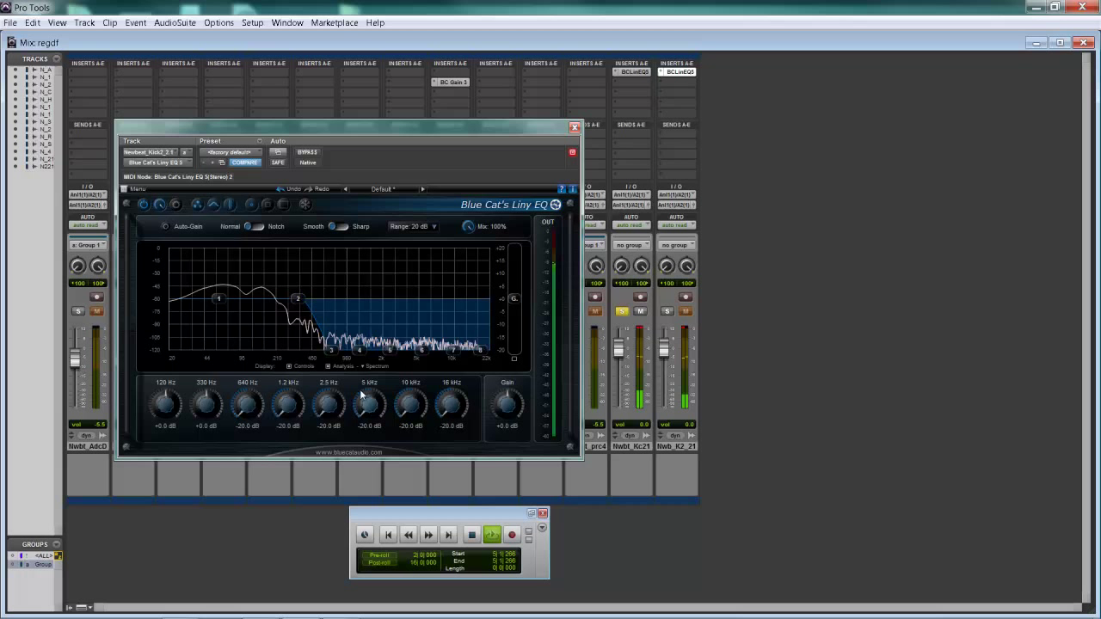
{"action": "left_click_drag", "start_coordinate": [293, 295], "coordinate": [298, 275]}
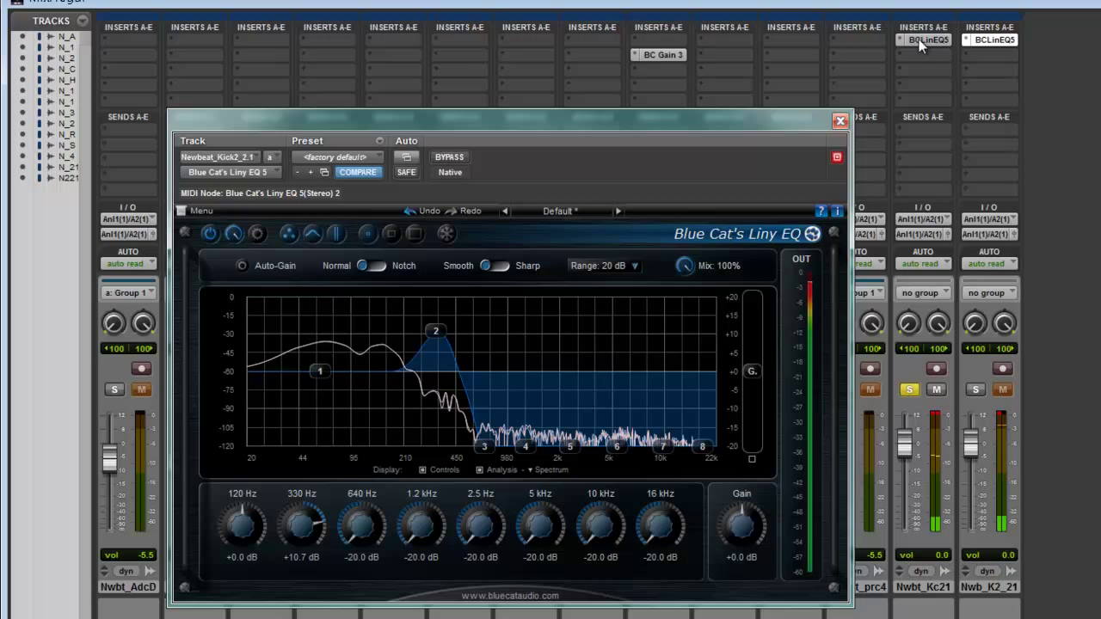
- On the first kick's EQ, cut the 640 Hz to 16 kHz bands to -20 dB
{"action": "left_click", "coordinate": [640, 72]}
{"action": "left_click_drag", "start_coordinate": [701, 371], "coordinate": [702, 445]}
{"action": "left_click_drag", "start_coordinate": [662, 371], "coordinate": [660, 451]}
{"action": "left_click_drag", "start_coordinate": [617, 371], "coordinate": [616, 447]}
{"action": "left_click_drag", "start_coordinate": [574, 371], "coordinate": [570, 545]}
{"action": "left_click_drag", "start_coordinate": [523, 373], "coordinate": [490, 427]}
{"action": "left_click_drag", "start_coordinate": [487, 381], "coordinate": [486, 446]}
- Boost the first kick's 330 Hz to +5.2 dB and 120 Hz to +4.7 dB, then unsolo Nwbt_Kc21
{"action": "left_click_drag", "start_coordinate": [436, 374], "coordinate": [447, 347]}
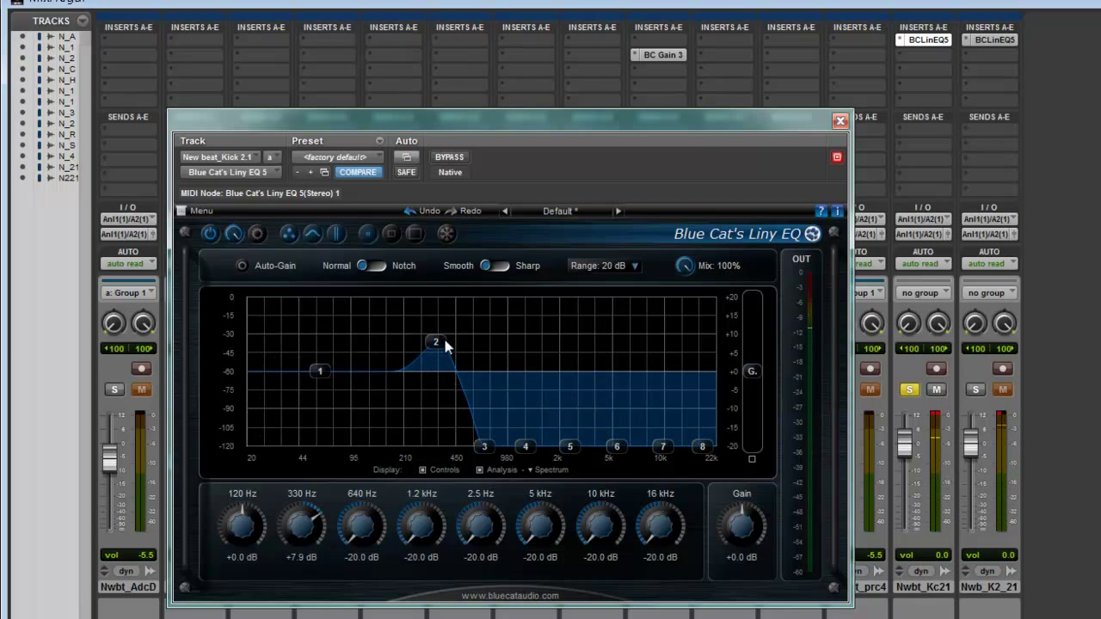
{"action": "left_click_drag", "start_coordinate": [445, 344], "coordinate": [448, 355]}
{"action": "left_click_drag", "start_coordinate": [330, 377], "coordinate": [323, 359]}
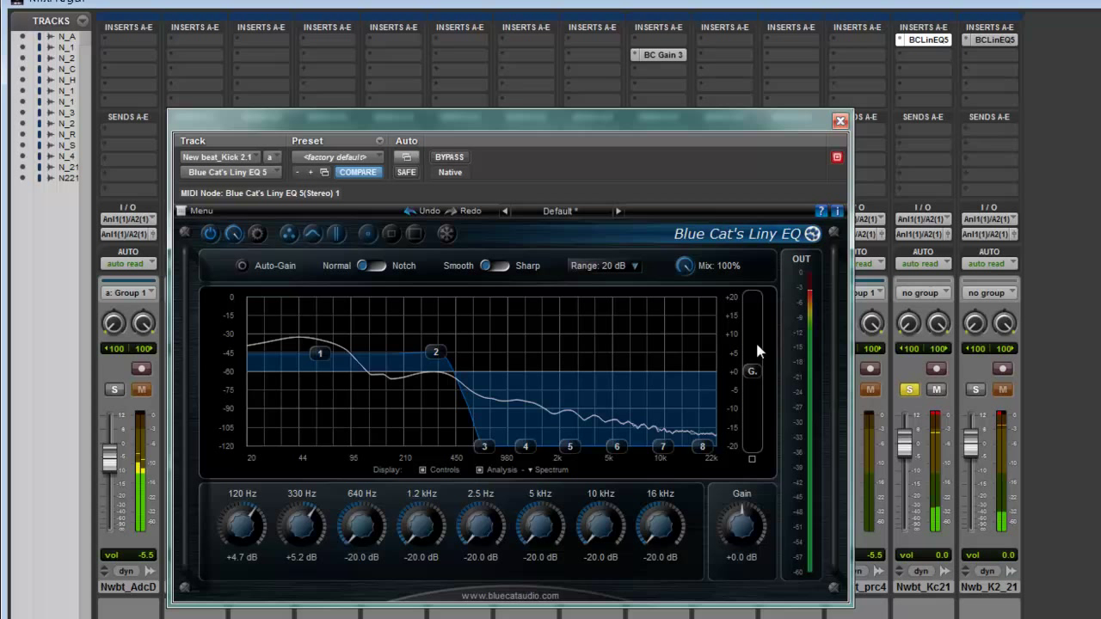
{"action": "left_click", "coordinate": [909, 389]}
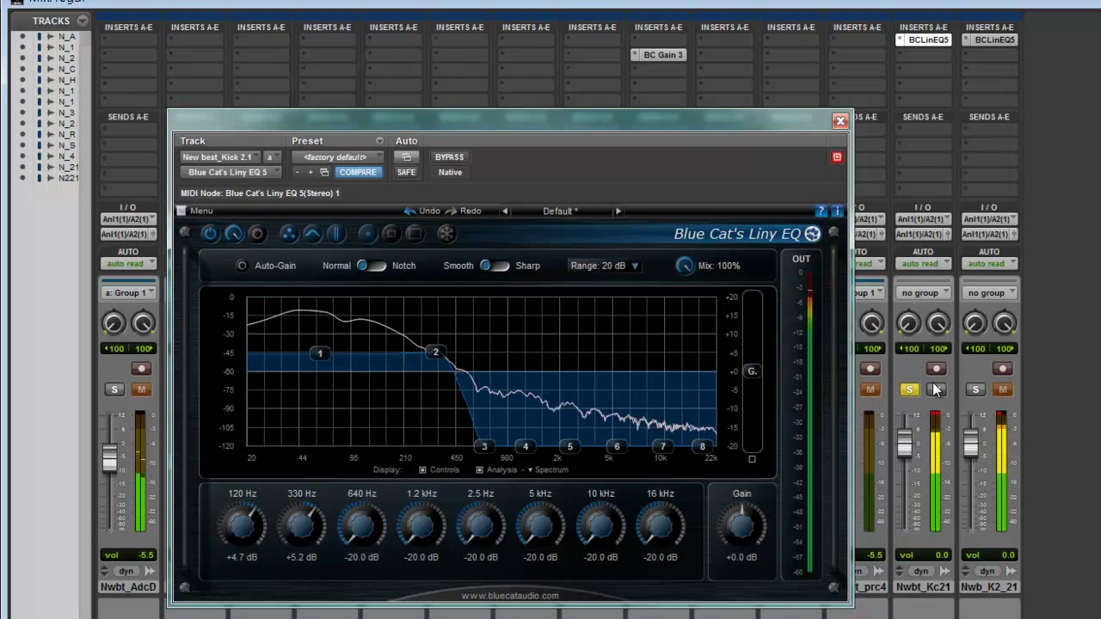
- Bring up the second kick's Liny EQ and reset its six cut bands to 0 dB
{"action": "left_click", "coordinate": [999, 37]}
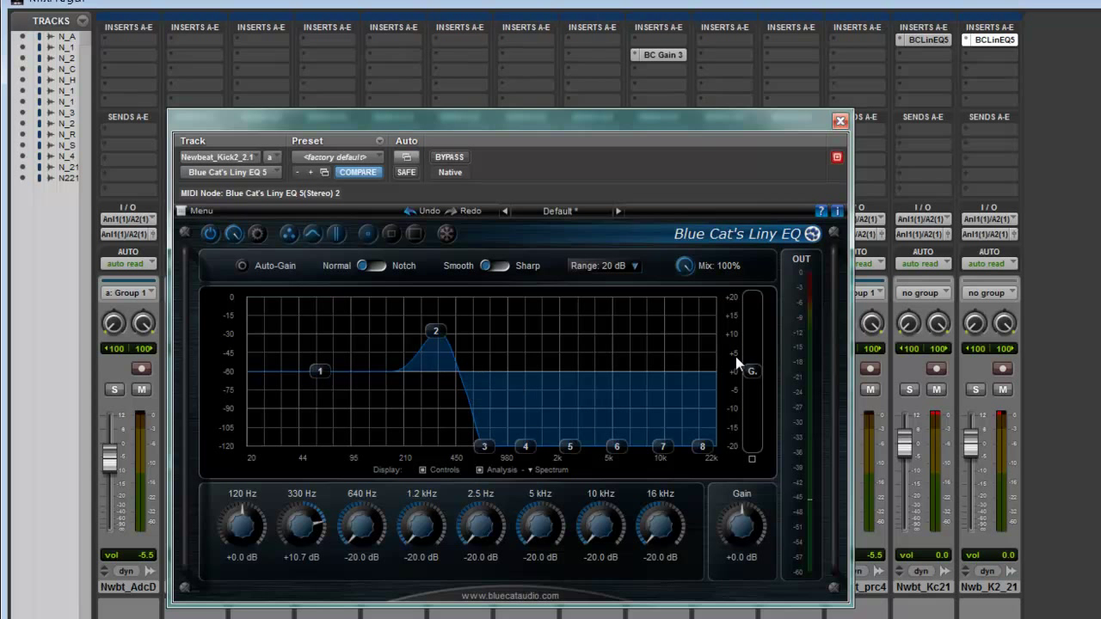
{"action": "left_click", "coordinate": [840, 121]}
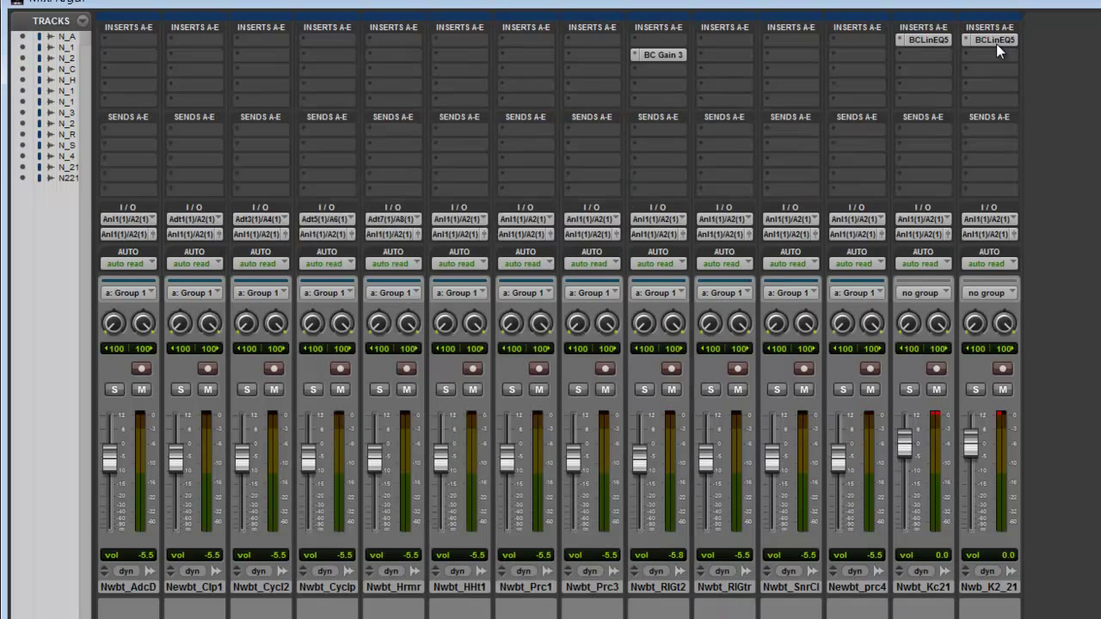
{"action": "left_click", "coordinate": [996, 41]}
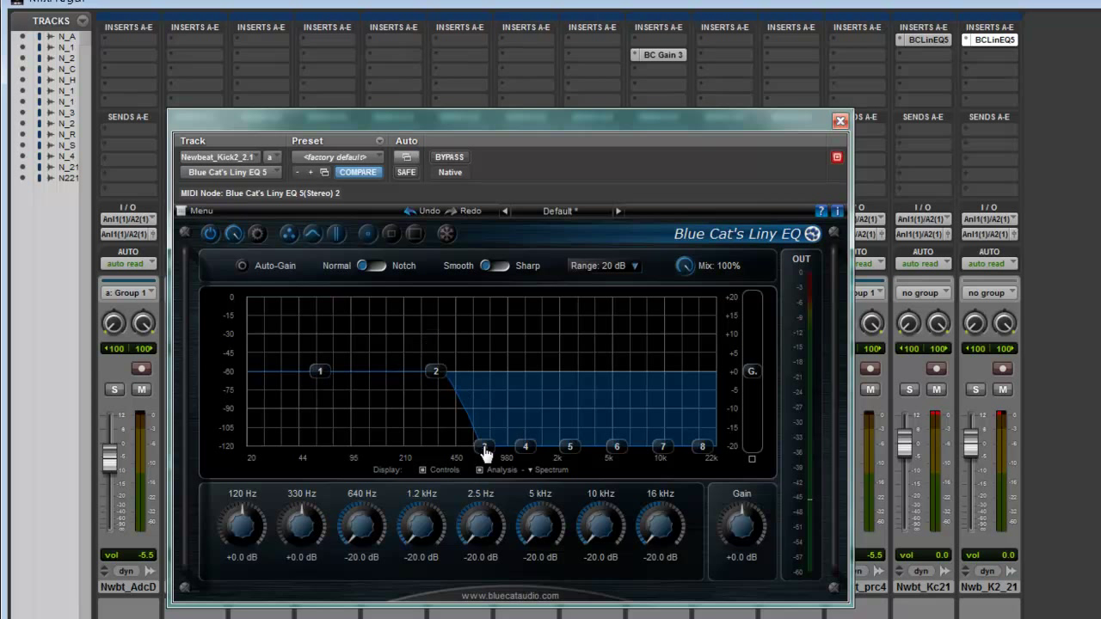
{"action": "double_click", "coordinate": [480, 526]}
{"action": "double_click", "coordinate": [540, 525]}
{"action": "double_click", "coordinate": [600, 525]}
{"action": "double_click", "coordinate": [660, 526]}
{"action": "double_click", "coordinate": [422, 525]}
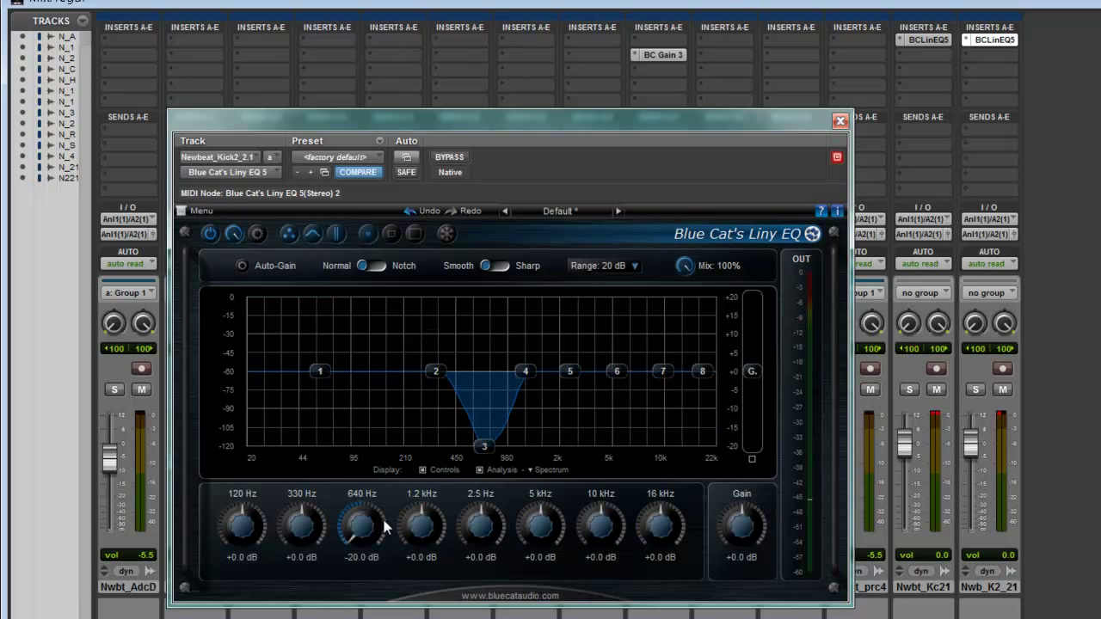
{"action": "double_click", "coordinate": [362, 525]}
- Cut the second kick's 120 Hz to -20 dB, add a small 1.2 kHz boost, and play with both kicks soloed
{"action": "left_click_drag", "start_coordinate": [319, 381], "coordinate": [320, 446]}
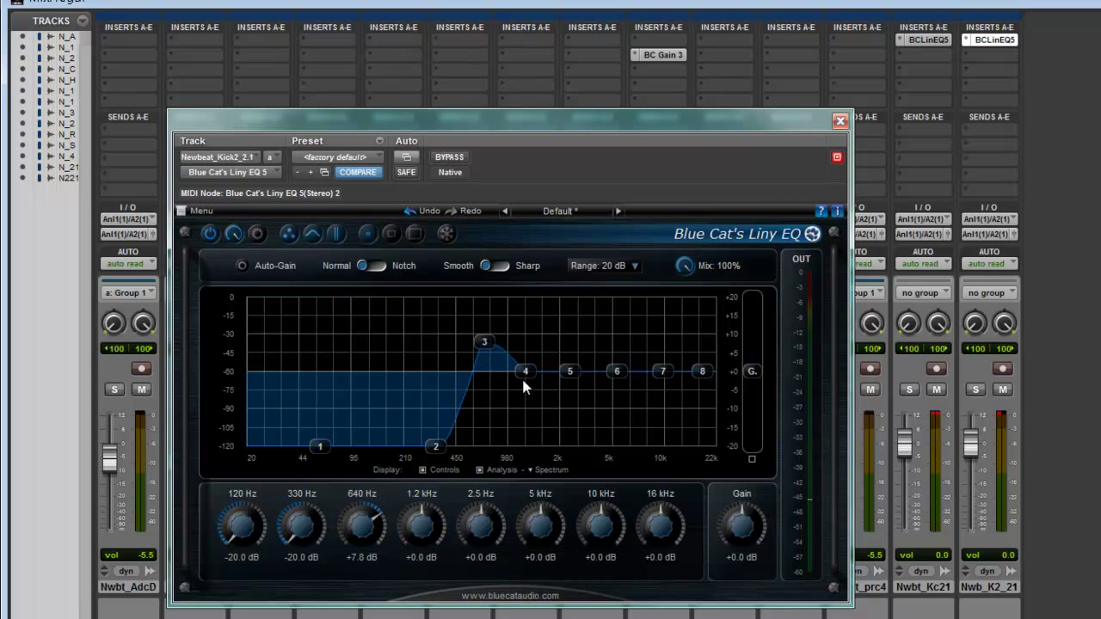
{"action": "left_click_drag", "start_coordinate": [525, 372], "coordinate": [527, 363]}
{"action": "key", "text": "space"}
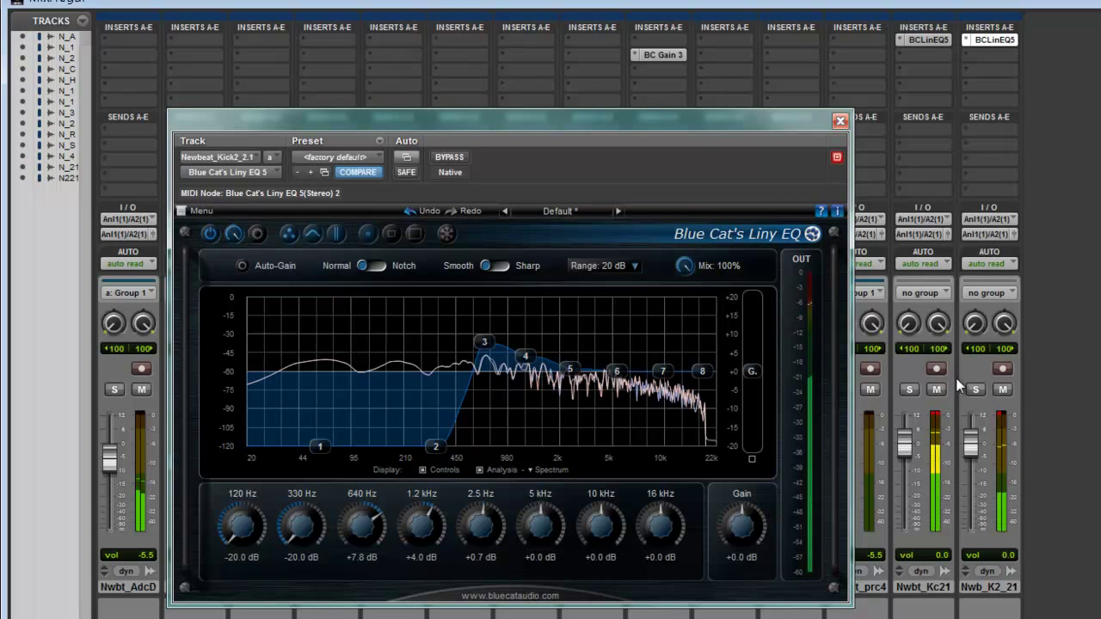
{"action": "left_click", "coordinate": [977, 389]}
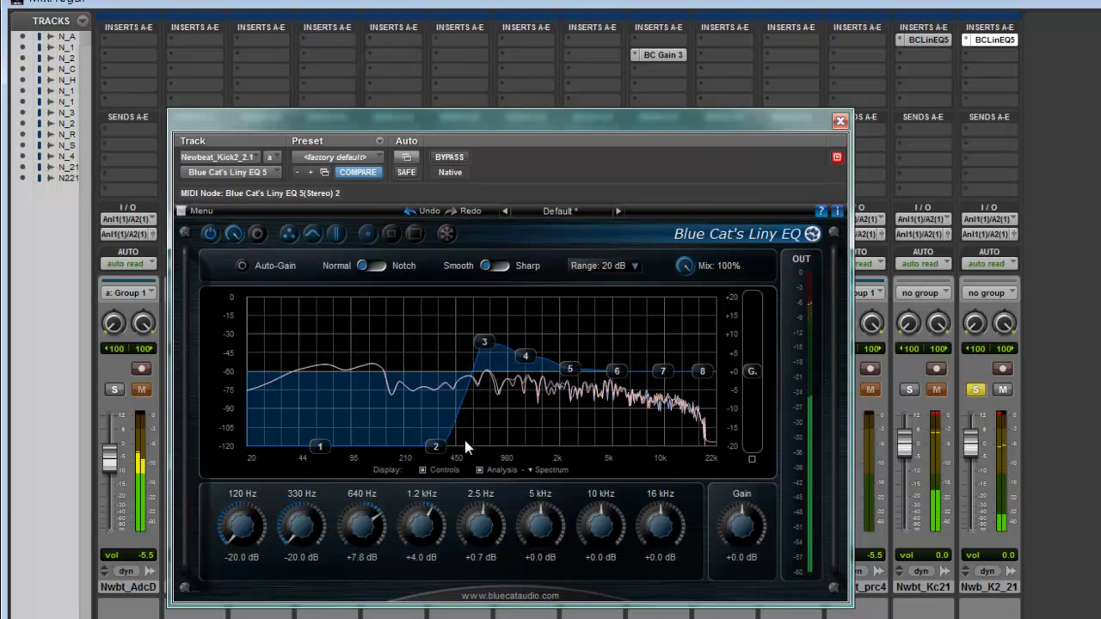
{"action": "left_click", "coordinate": [909, 389]}
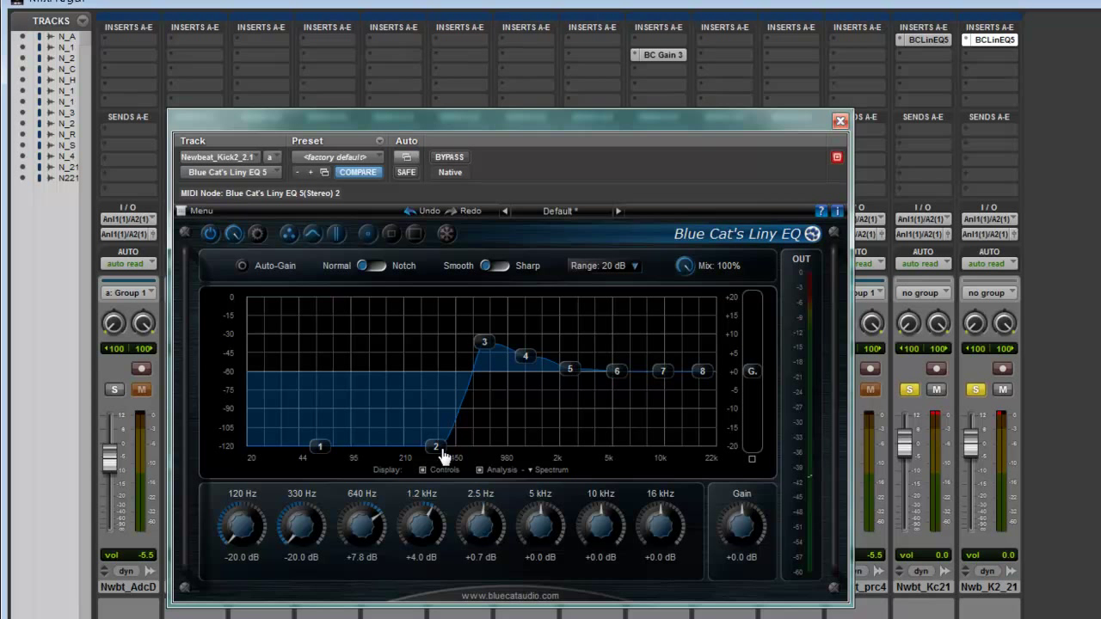
- Audition both kicks, try the second kick's 330 Hz band, then switch to the first kick's EQ
{"action": "key", "text": "space"}
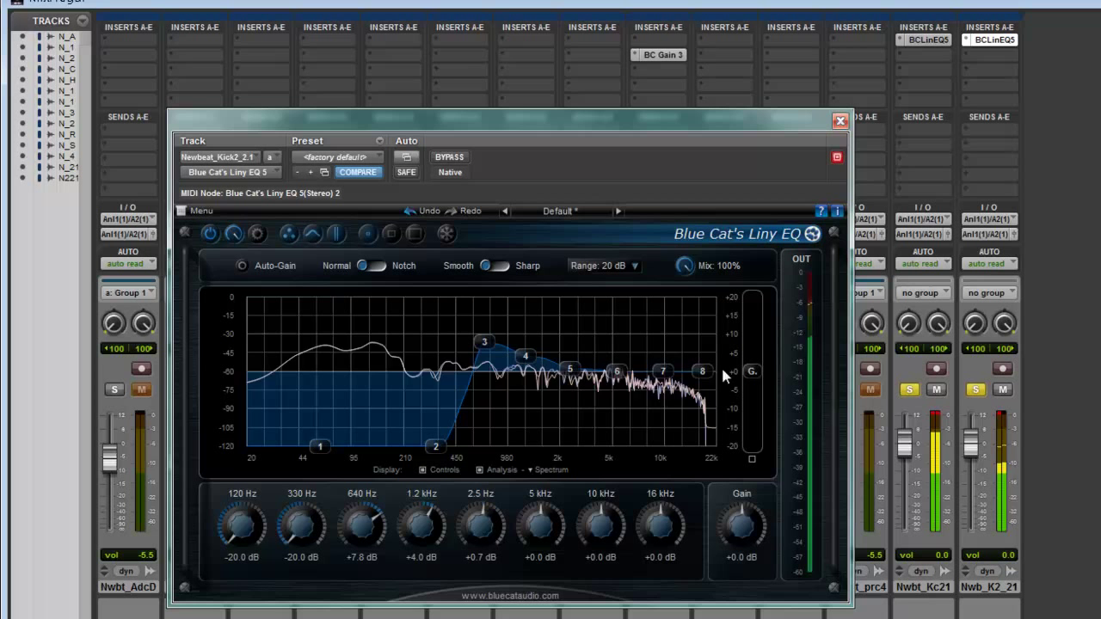
{"action": "mouse_move", "coordinate": [434, 450]}
{"action": "left_mouse_down"}
{"action": "mouse_move", "coordinate": [450, 359]}
{"action": "mouse_move", "coordinate": [437, 452]}
{"action": "left_mouse_up"}
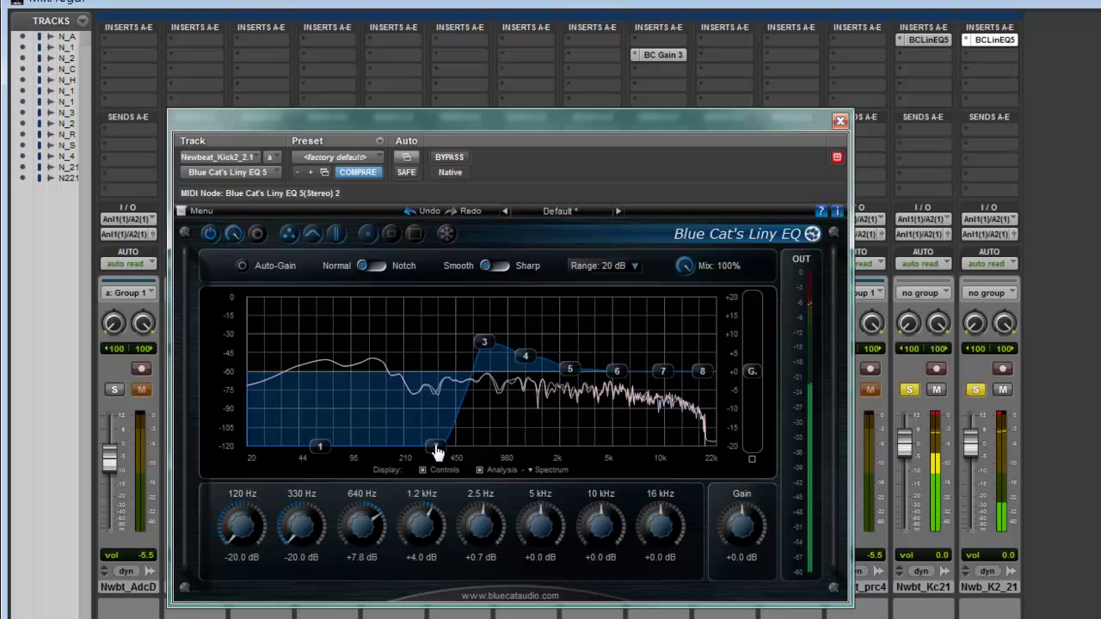
{"action": "left_click", "coordinate": [929, 41]}
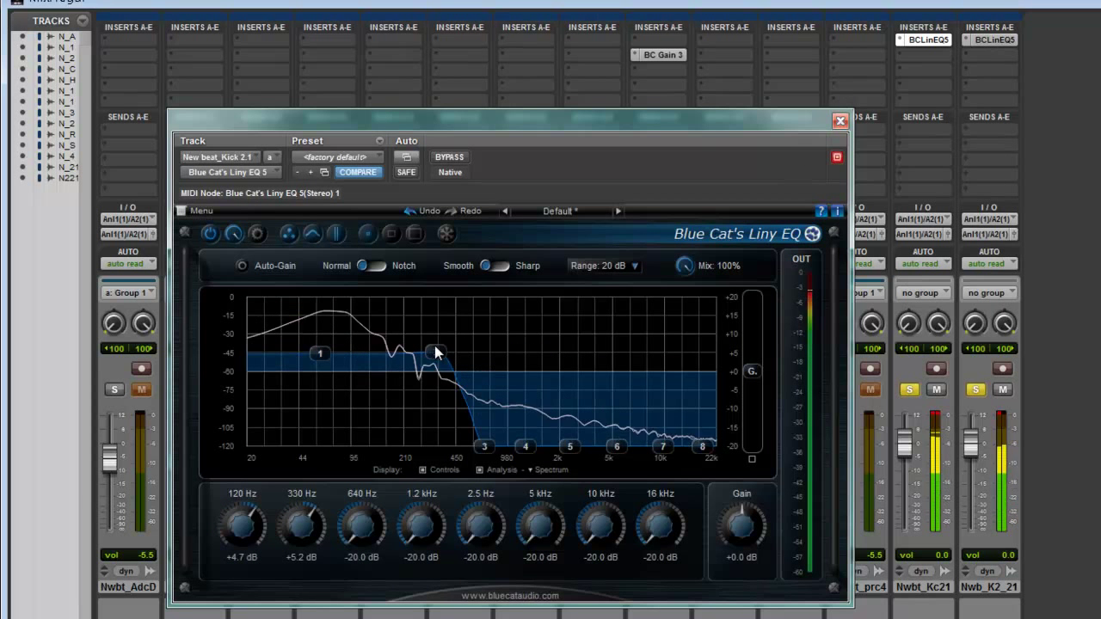
- Raise the first kick's 330 Hz boost to +9.9 dB, keeping 640 Hz fully cut
{"action": "left_click_drag", "start_coordinate": [439, 360], "coordinate": [440, 341]}
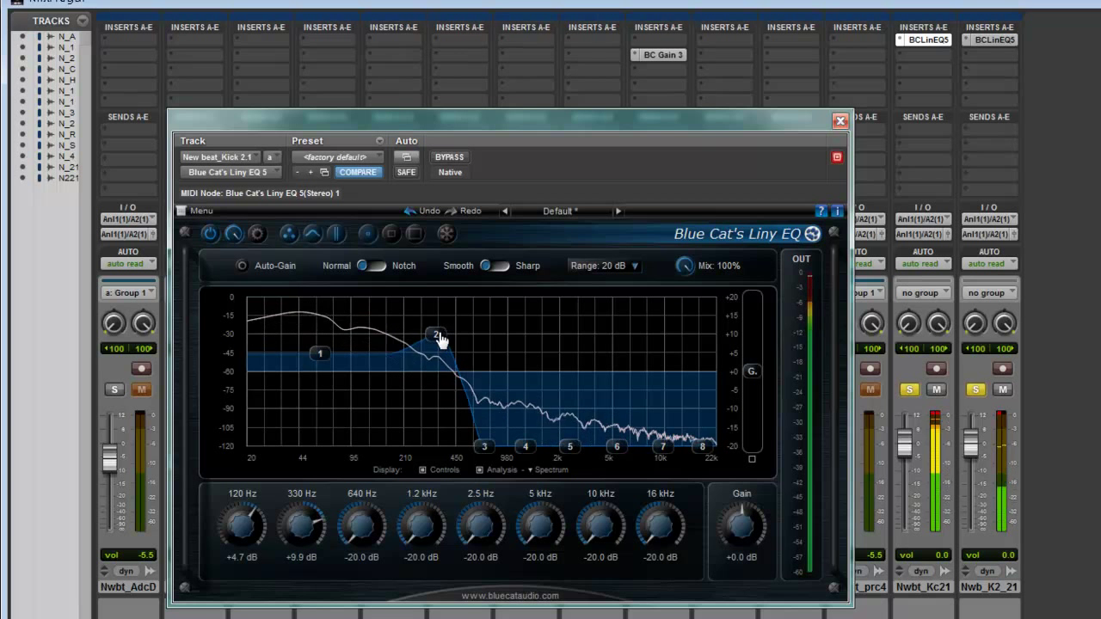
{"action": "mouse_move", "coordinate": [480, 442]}
{"action": "left_mouse_down"}
{"action": "mouse_move", "coordinate": [479, 414]}
{"action": "mouse_move", "coordinate": [482, 427]}
{"action": "left_mouse_up"}
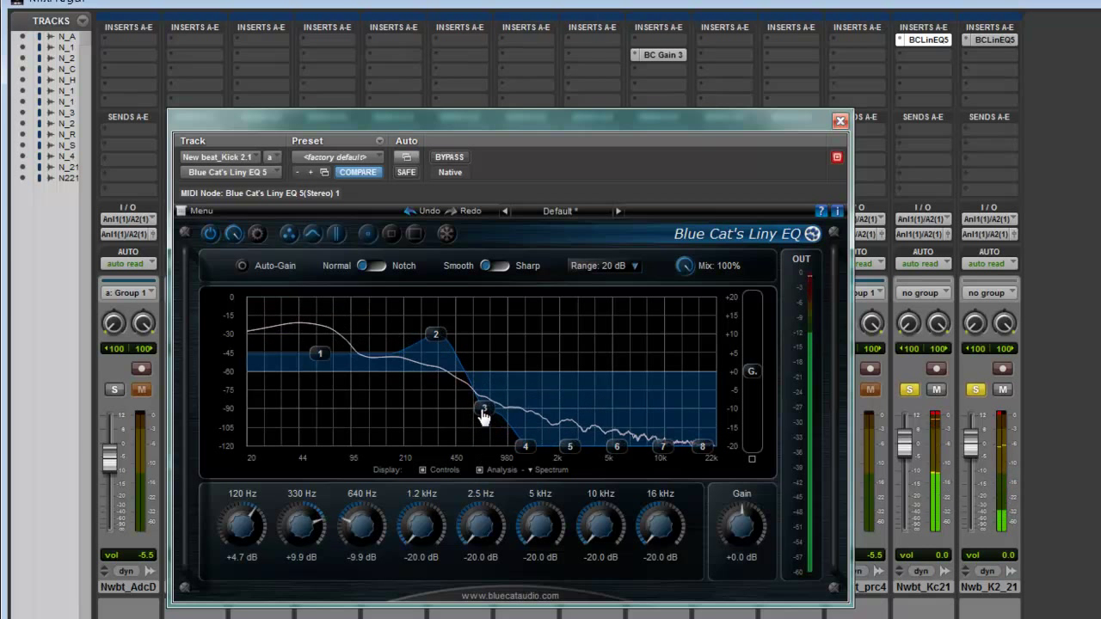
{"action": "left_click_drag", "start_coordinate": [483, 386], "coordinate": [484, 484]}
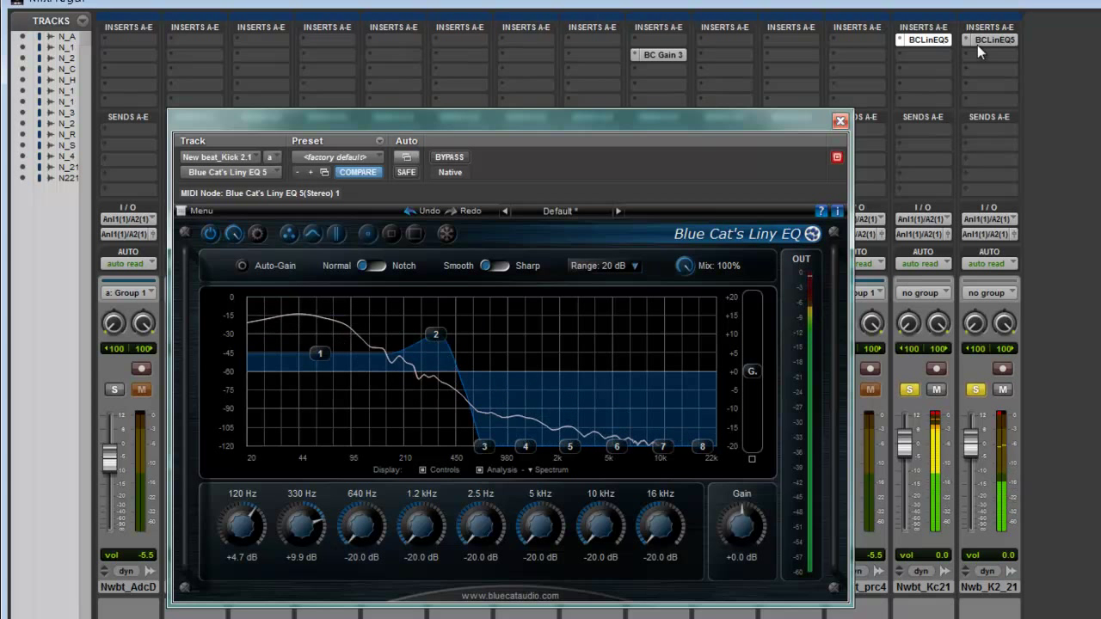
- Lift the second kick's 330 Hz band from -20 dB to about 0 dB
{"action": "left_click", "coordinate": [838, 121]}
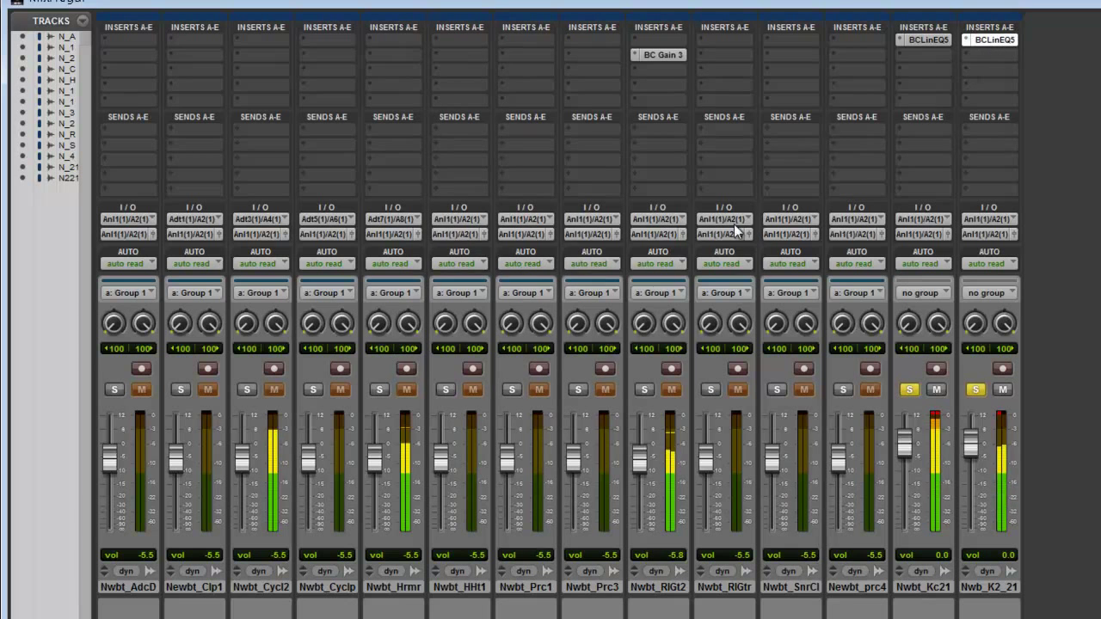
{"action": "left_click", "coordinate": [993, 39]}
{"action": "left_click_drag", "start_coordinate": [437, 448], "coordinate": [448, 376]}
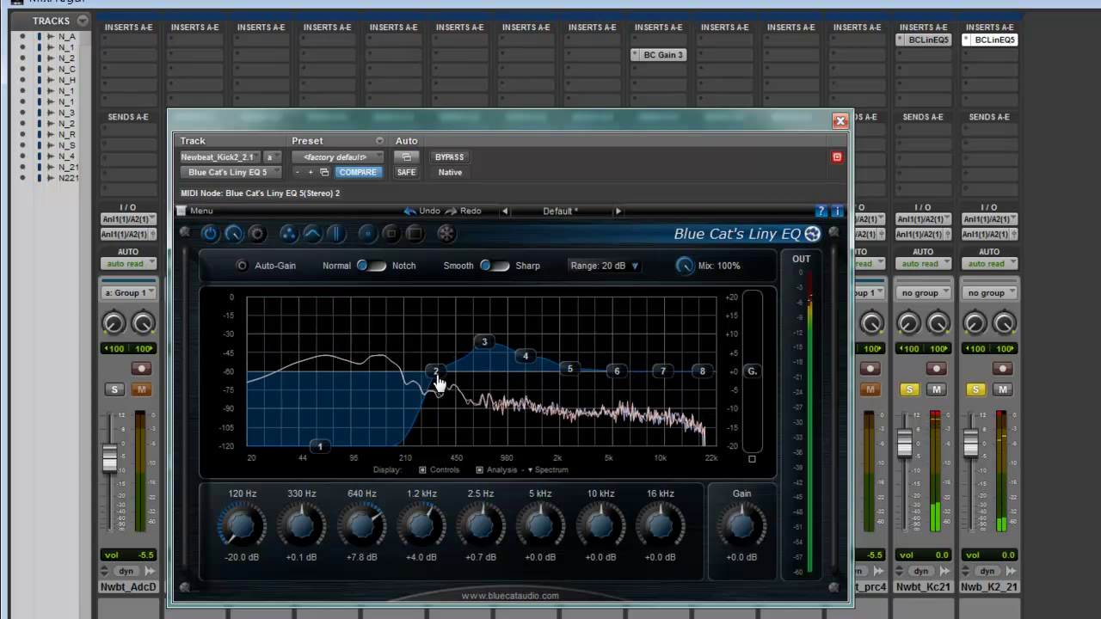
- Stop playback and compare both kicks' EQ curves, switching solo between Nwb_K2_21 and Nwbt_Kc21
{"action": "key", "text": "space"}
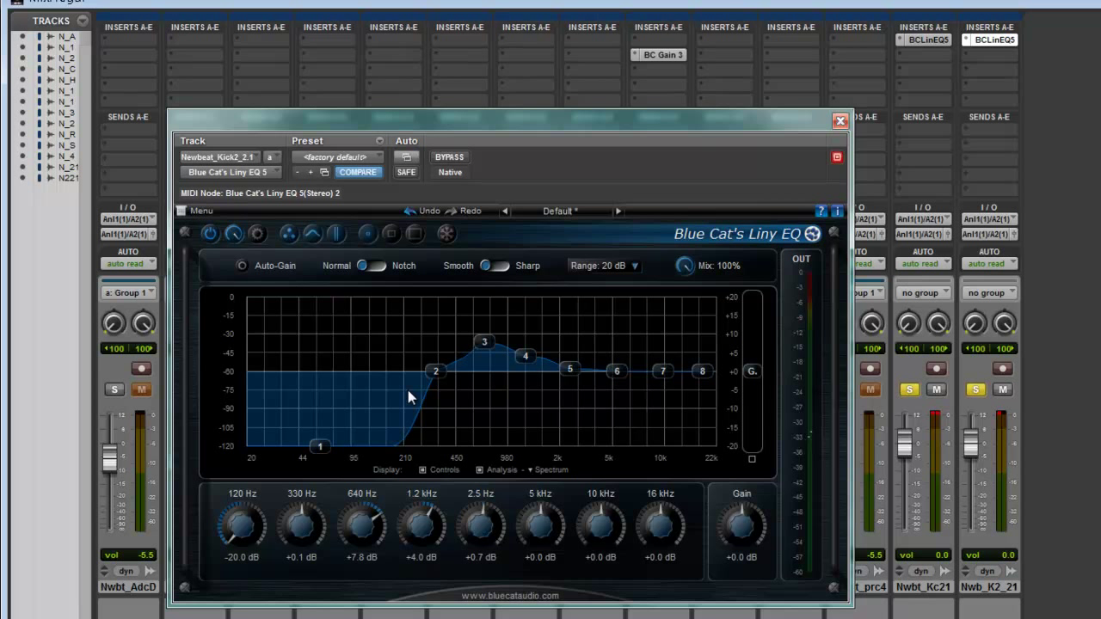
{"action": "left_click", "coordinate": [932, 42]}
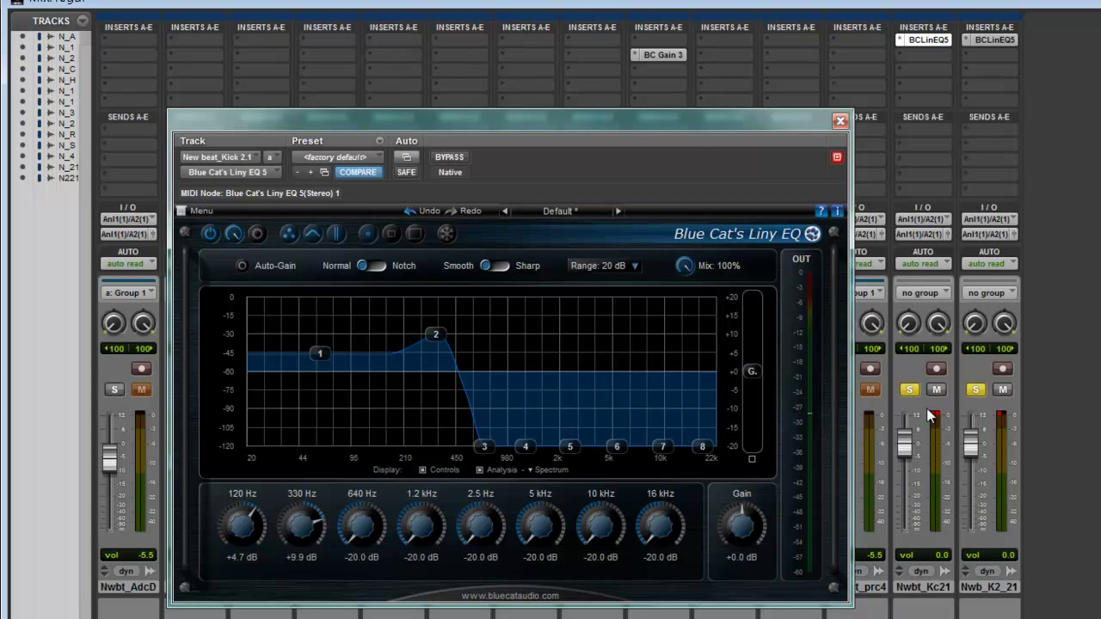
{"action": "left_click", "coordinate": [980, 390]}
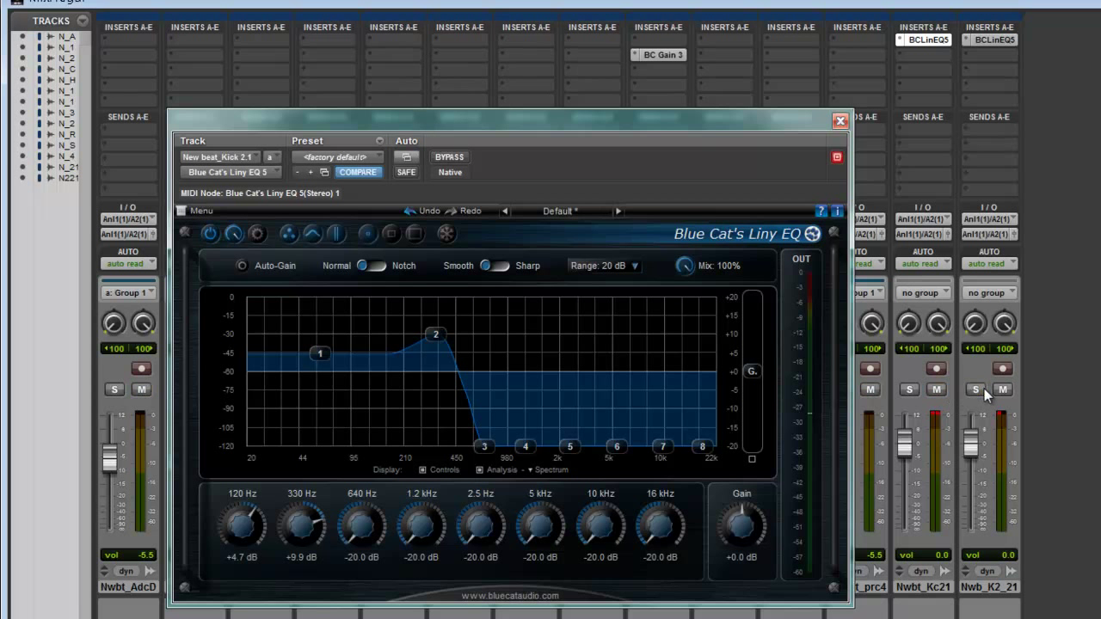
{"action": "left_click", "coordinate": [909, 390]}
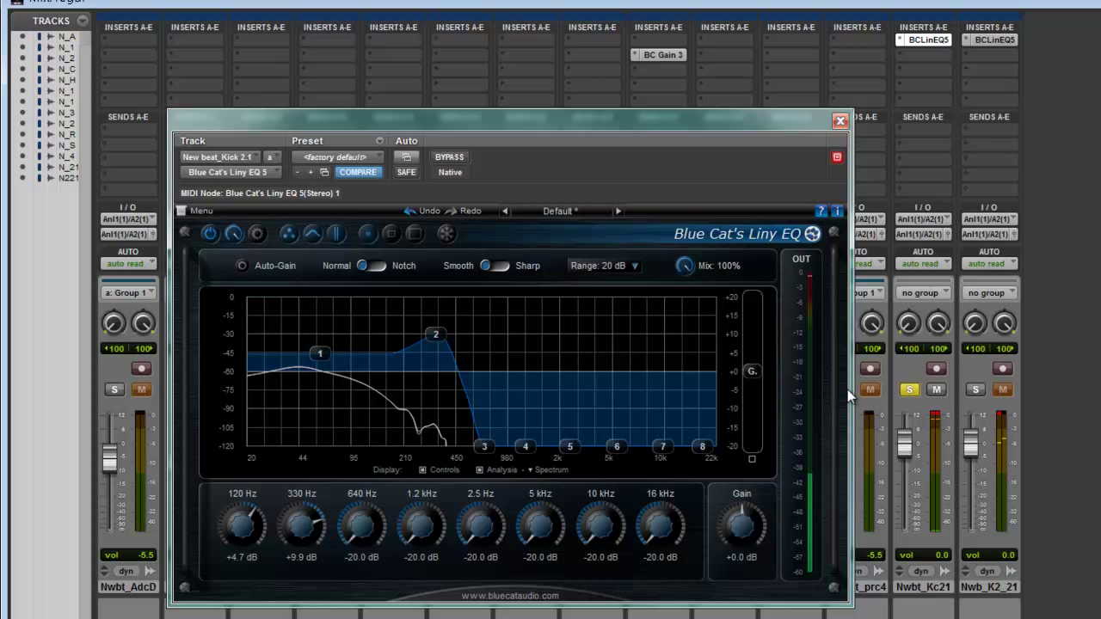
{"action": "left_click", "coordinate": [909, 391]}
{"action": "left_click", "coordinate": [977, 391]}
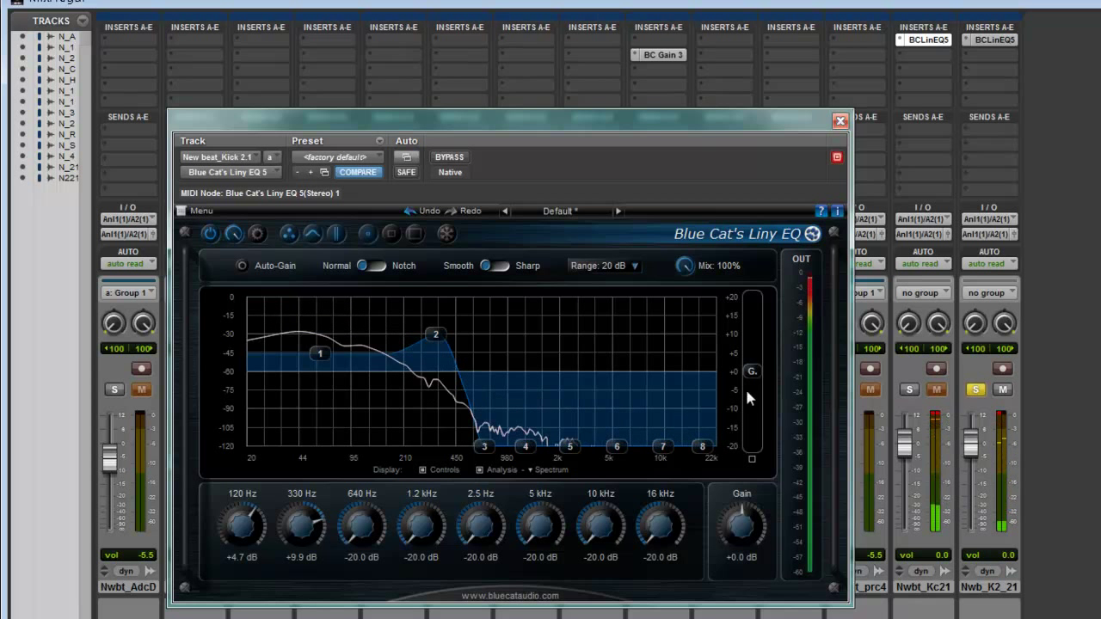
{"action": "left_click", "coordinate": [993, 39]}
{"action": "left_click", "coordinate": [909, 390]}
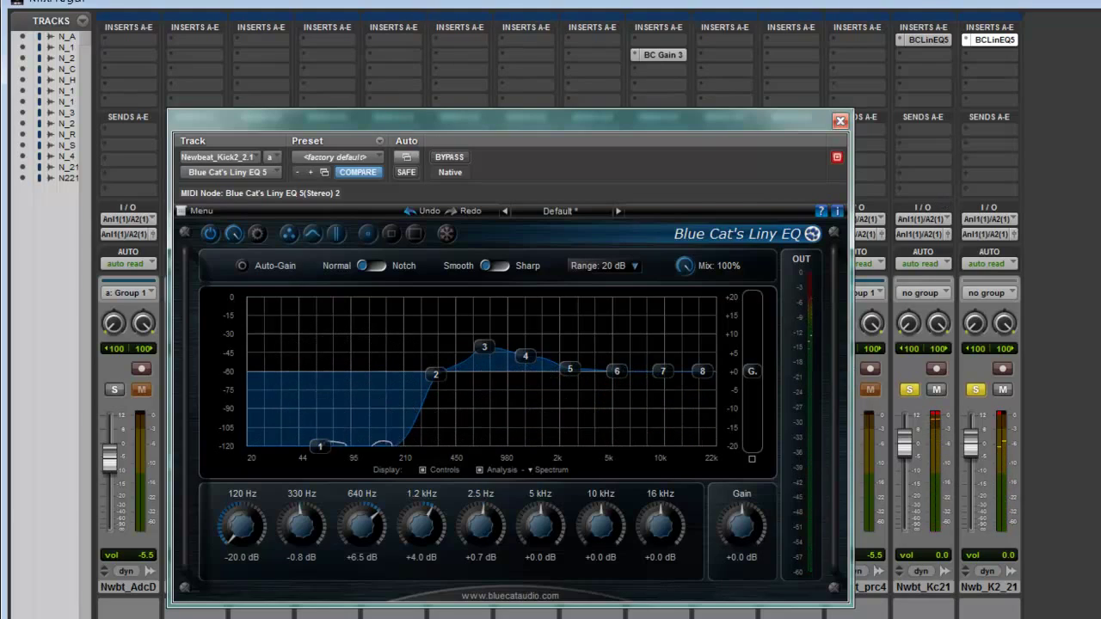
- Insert Blue Cat's Dynamics 5 in the second insert slot of Nwbt_Kc21
{"action": "left_click", "coordinate": [897, 54]}
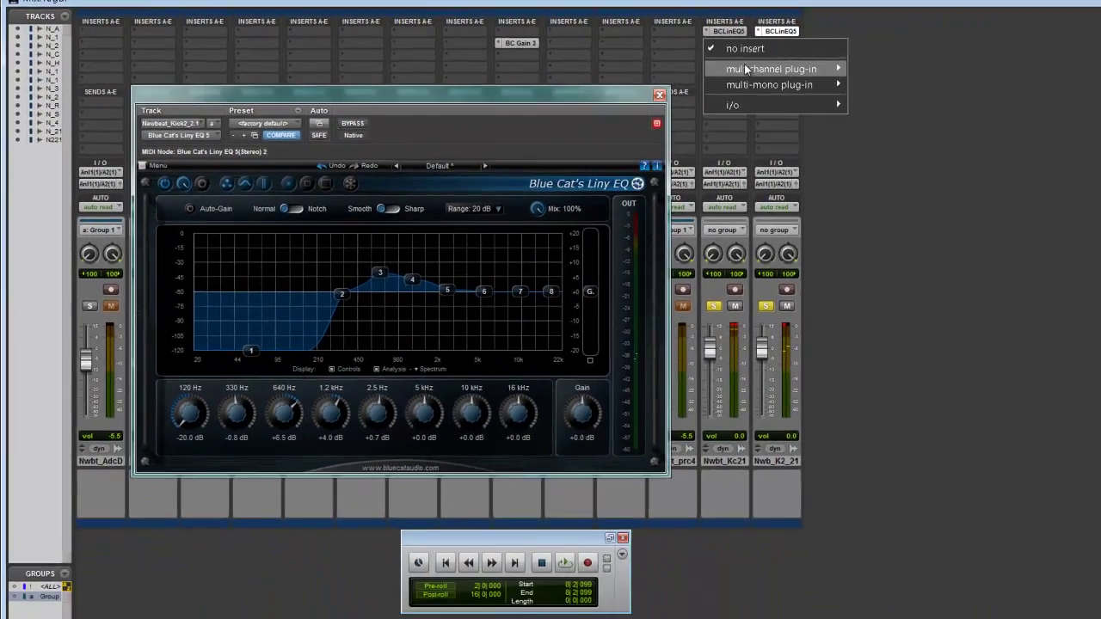
{"action": "mouse_move", "coordinate": [744, 69]}
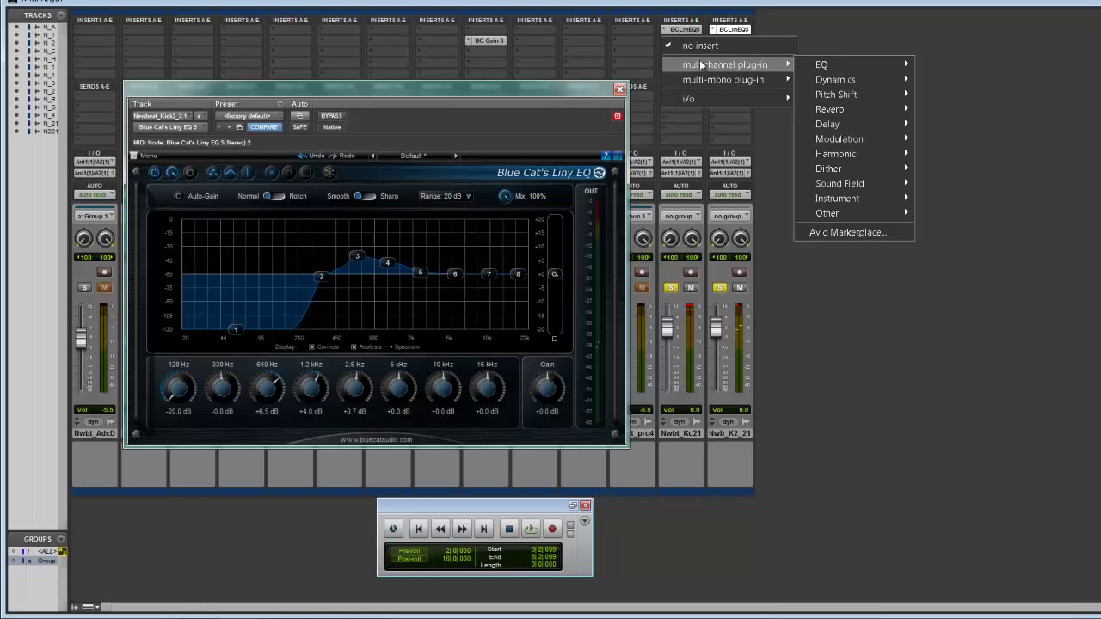
{"action": "mouse_move", "coordinate": [900, 76]}
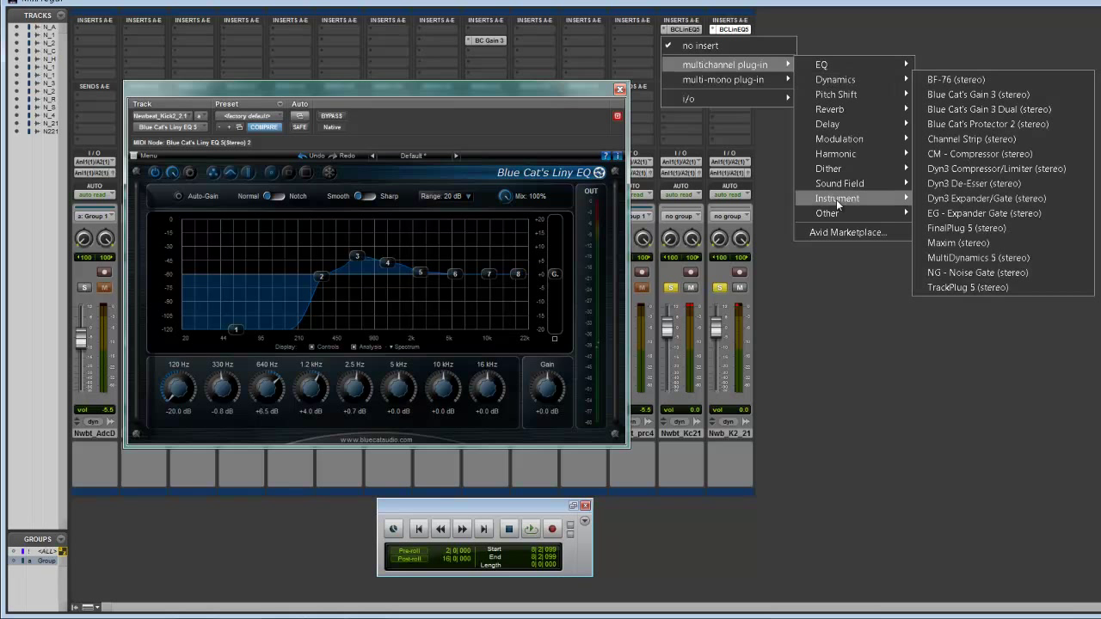
{"action": "mouse_move", "coordinate": [850, 215]}
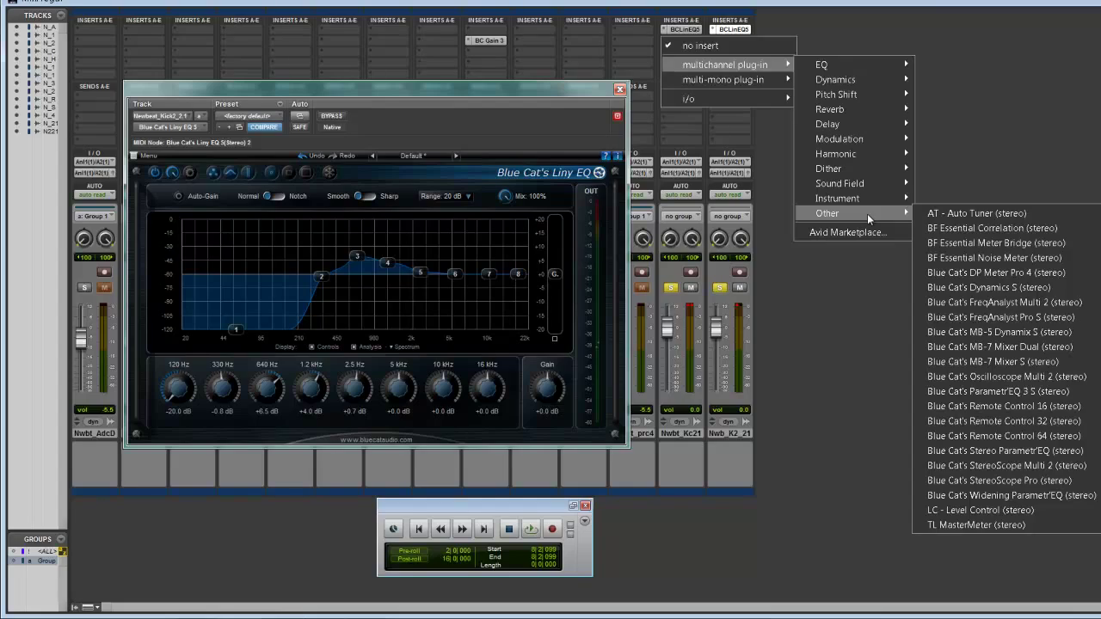
{"action": "left_click", "coordinate": [987, 289]}
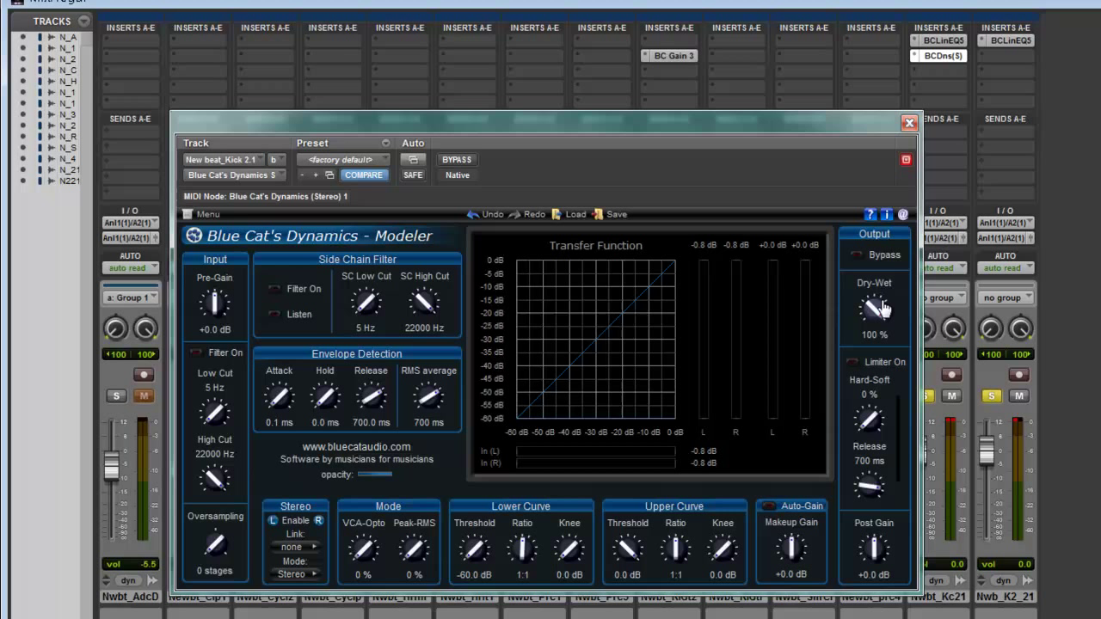
- Set Dynamics to -35 dB threshold, 2.17:1 ratio, 10 dB knee and +17 dB makeup gain
{"action": "left_click_drag", "start_coordinate": [627, 548], "coordinate": [646, 612]}
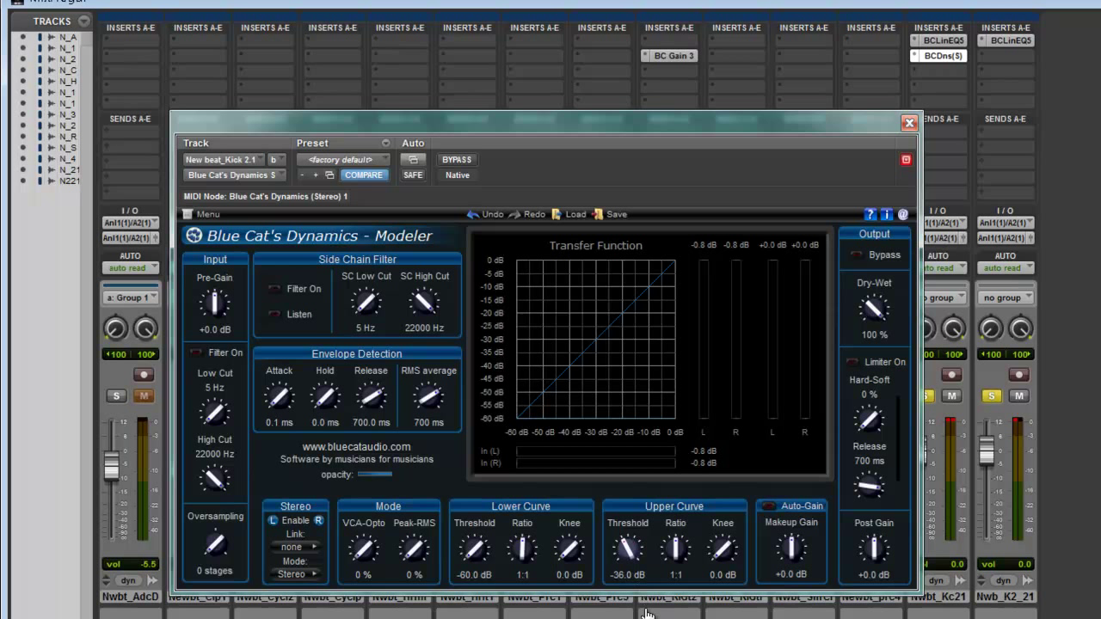
{"action": "left_click_drag", "start_coordinate": [676, 558], "coordinate": [688, 531]}
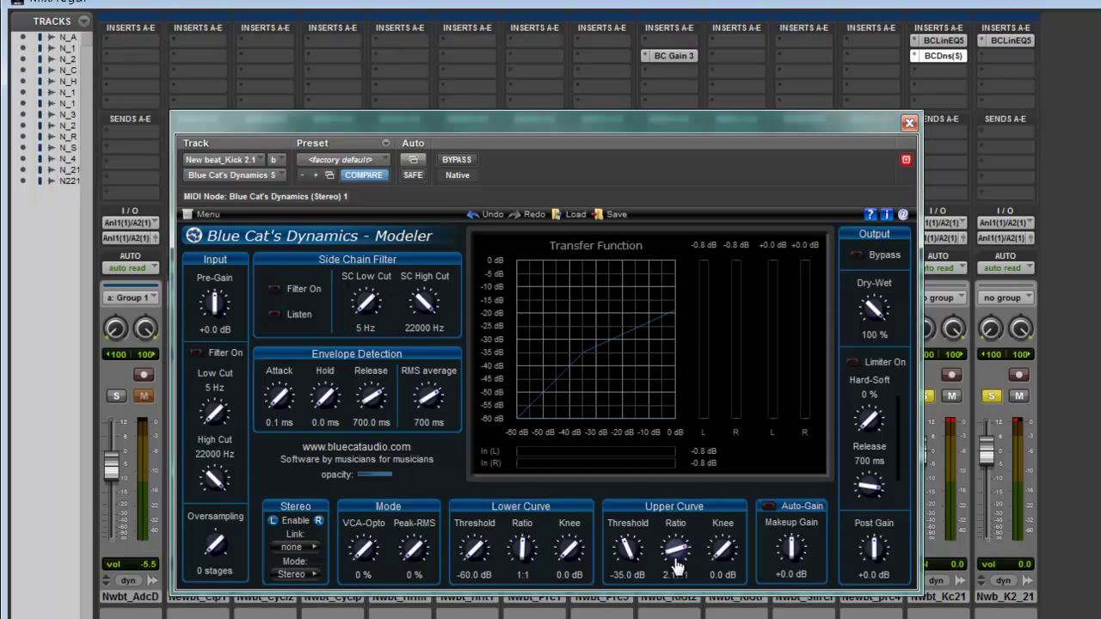
{"action": "mouse_move", "coordinate": [728, 548]}
{"action": "left_mouse_down"}
{"action": "mouse_move", "coordinate": [730, 533]}
{"action": "mouse_move", "coordinate": [721, 557]}
{"action": "left_mouse_up"}
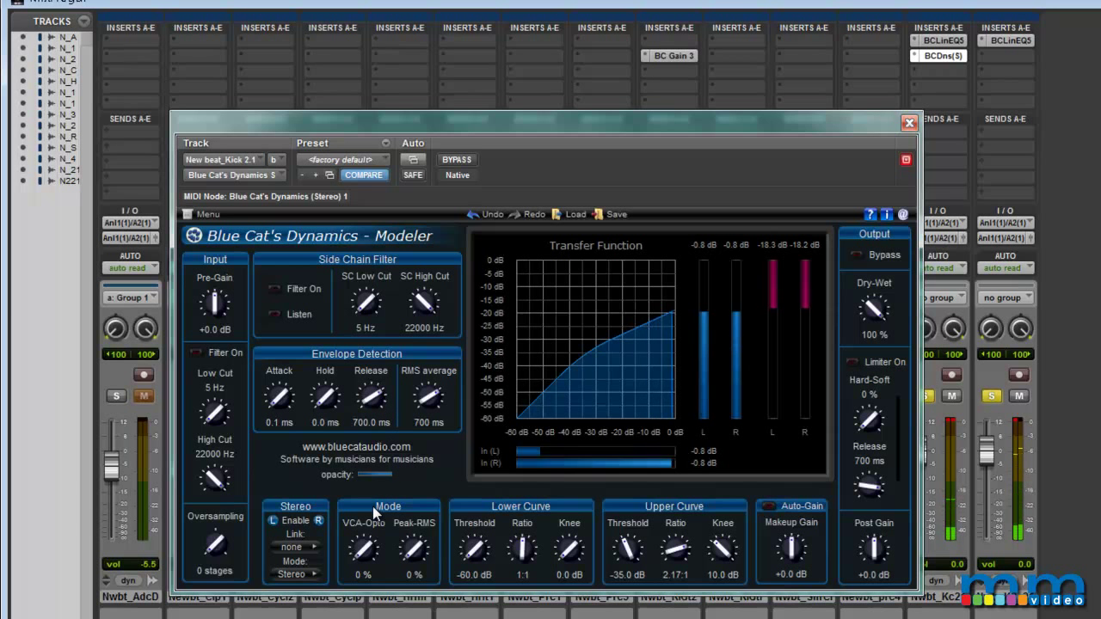
{"action": "left_click_drag", "start_coordinate": [804, 555], "coordinate": [809, 537]}
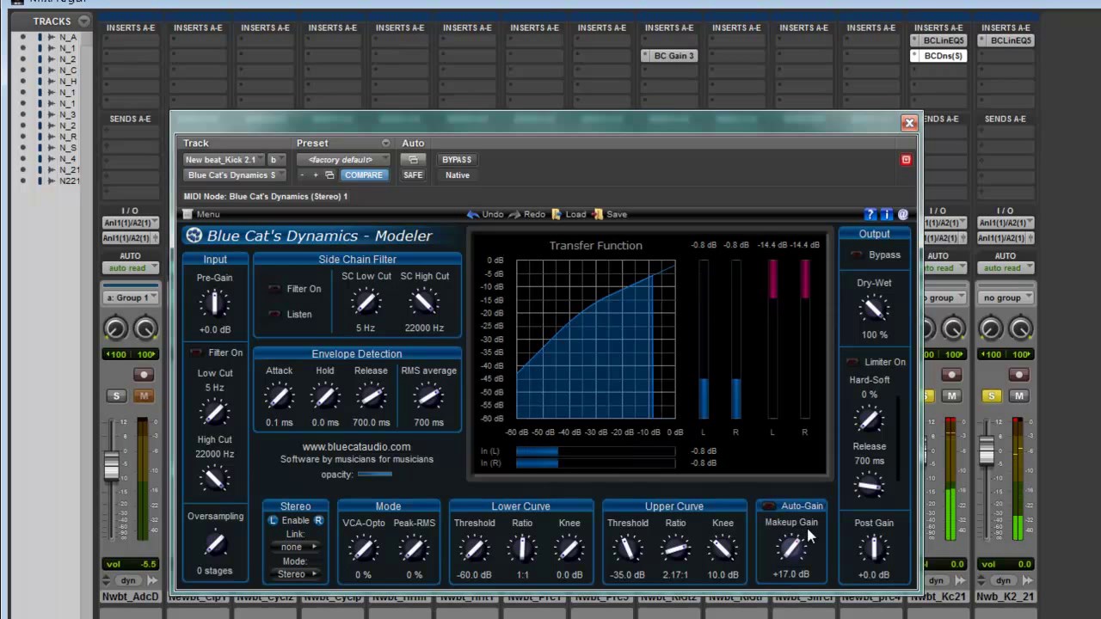
{"action": "left_click_drag", "start_coordinate": [796, 549], "coordinate": [798, 549]}
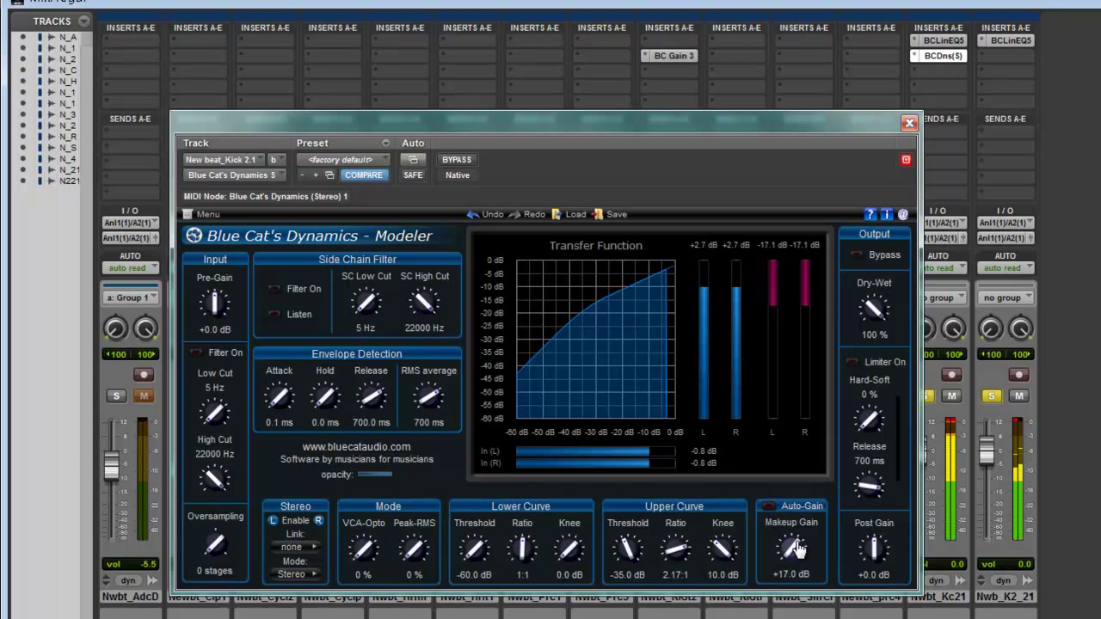
{"action": "left_click", "coordinate": [910, 123]}
{"action": "left_click", "coordinate": [988, 63]}
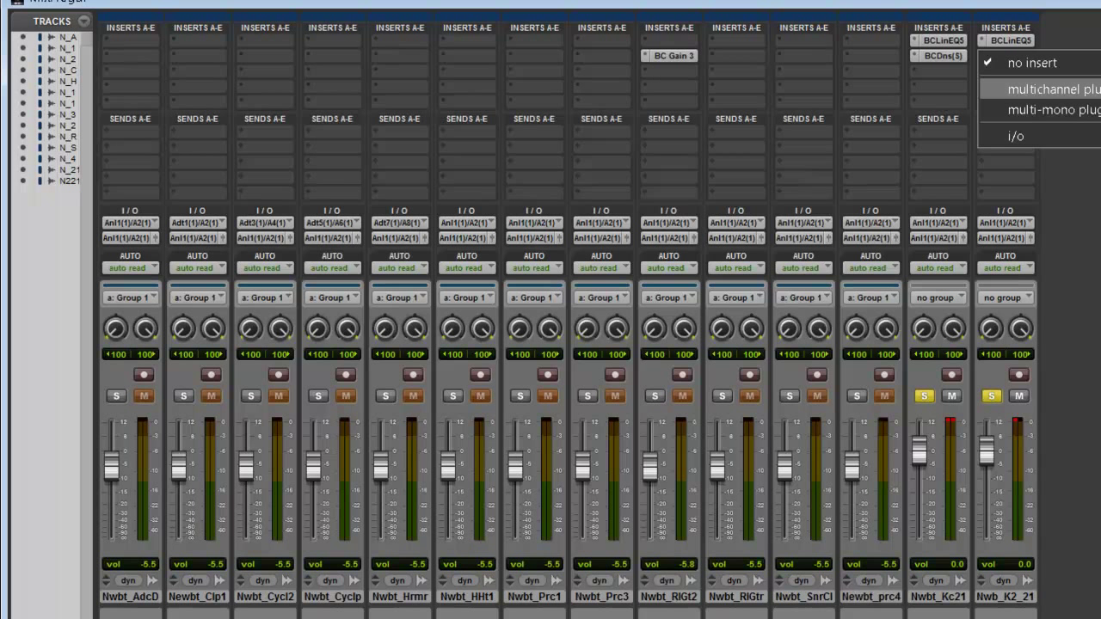
- Insert Blue Cat's Dynamics on Nwb_K2_21, turn auto-gain off, and rough in threshold, ratio and makeup
{"action": "left_click", "coordinate": [1092, 89]}
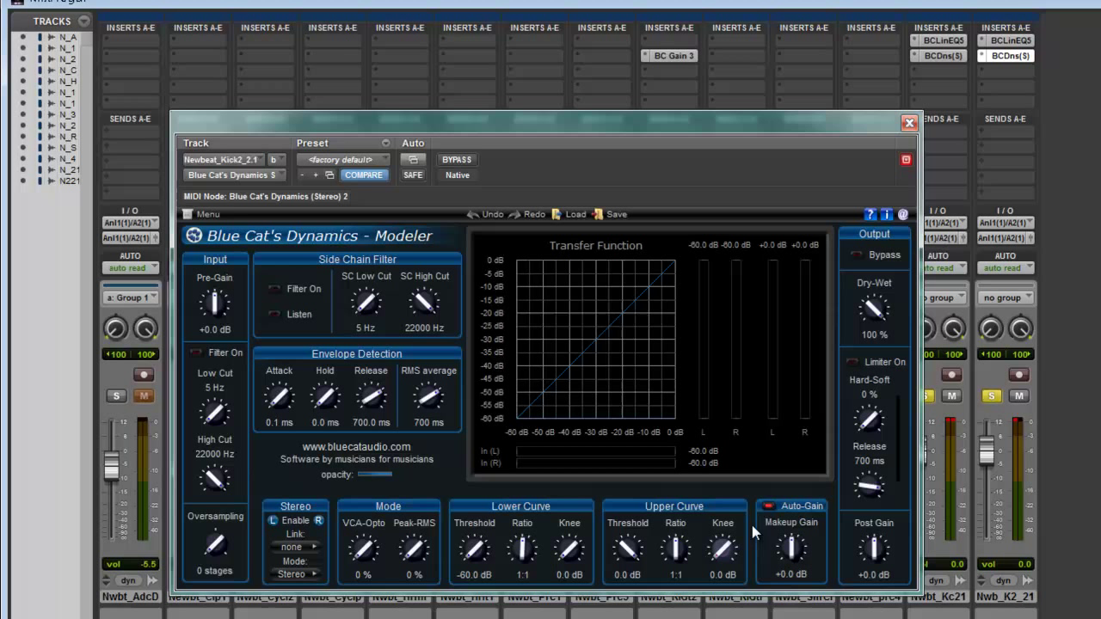
{"action": "left_click", "coordinate": [769, 506]}
{"action": "left_click_drag", "start_coordinate": [627, 548], "coordinate": [654, 614]}
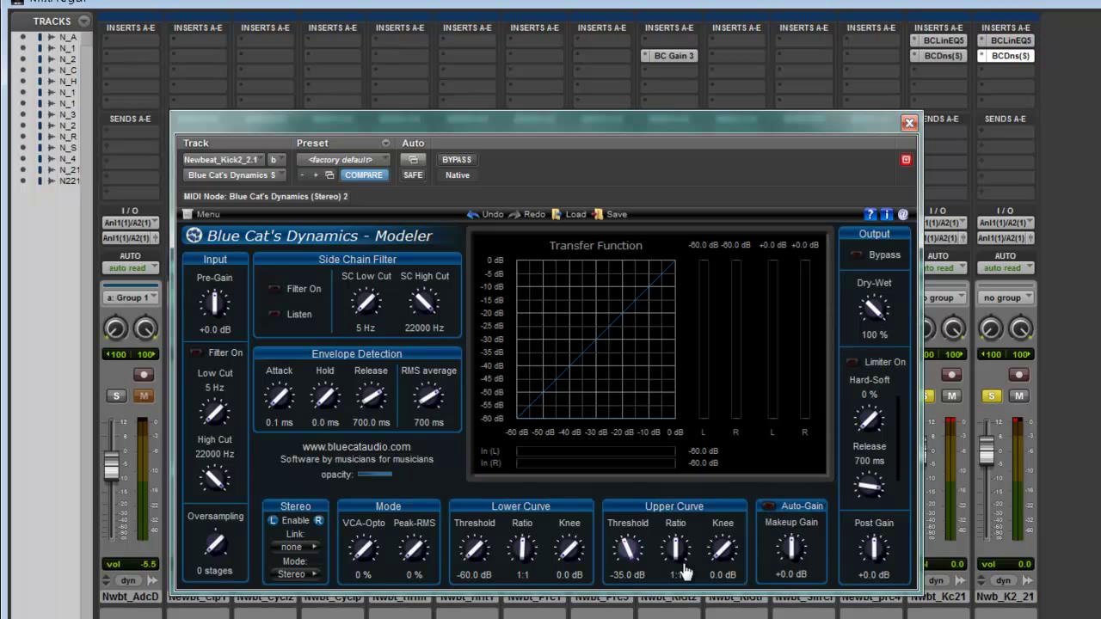
{"action": "left_click_drag", "start_coordinate": [676, 551], "coordinate": [726, 540]}
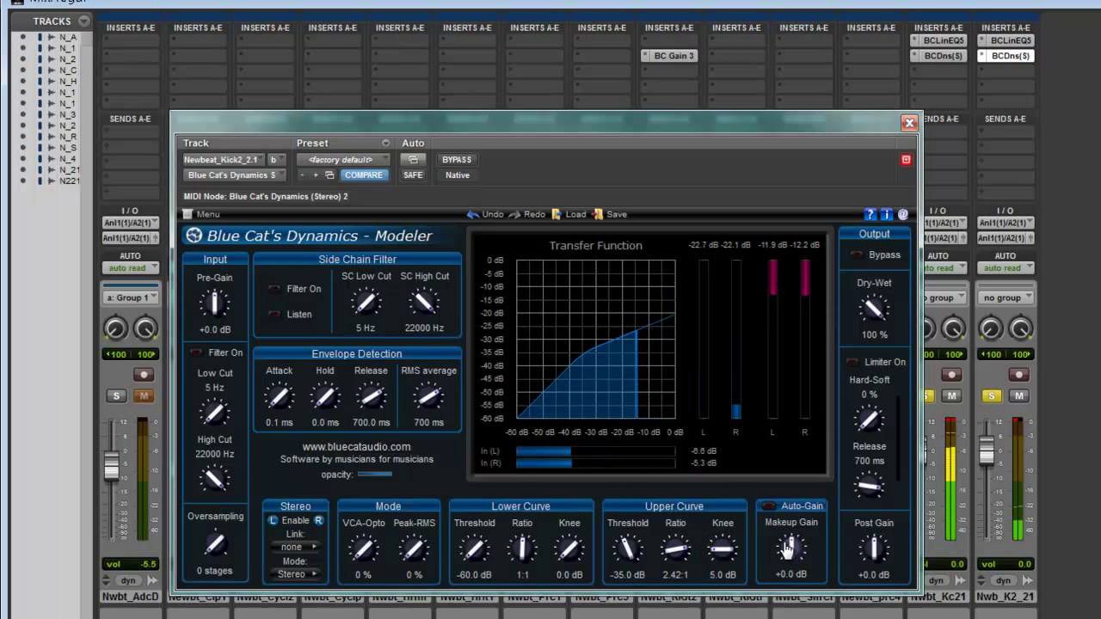
{"action": "left_click_drag", "start_coordinate": [790, 550], "coordinate": [798, 544]}
- Refine the second kick's compressor to -40 dB threshold, 4.50:1 ratio, 11 dB knee, +23 dB makeup
{"action": "left_click_drag", "start_coordinate": [641, 551], "coordinate": [645, 563]}
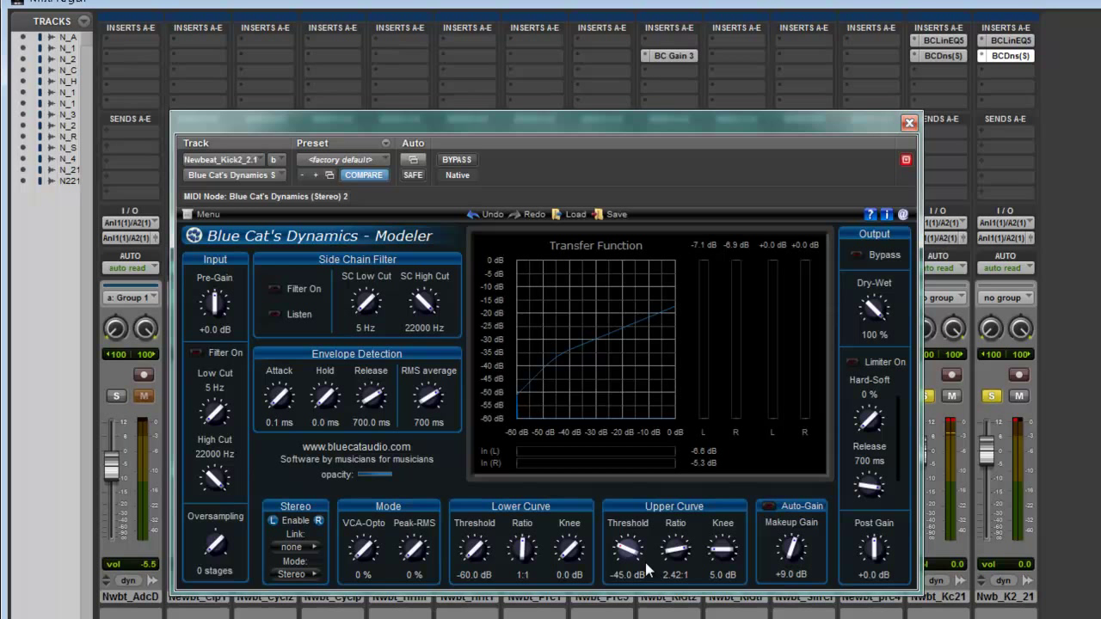
{"action": "left_click_drag", "start_coordinate": [720, 550], "coordinate": [684, 540]}
{"action": "left_click_drag", "start_coordinate": [789, 547], "coordinate": [794, 533]}
{"action": "left_click_drag", "start_coordinate": [633, 558], "coordinate": [675, 561]}
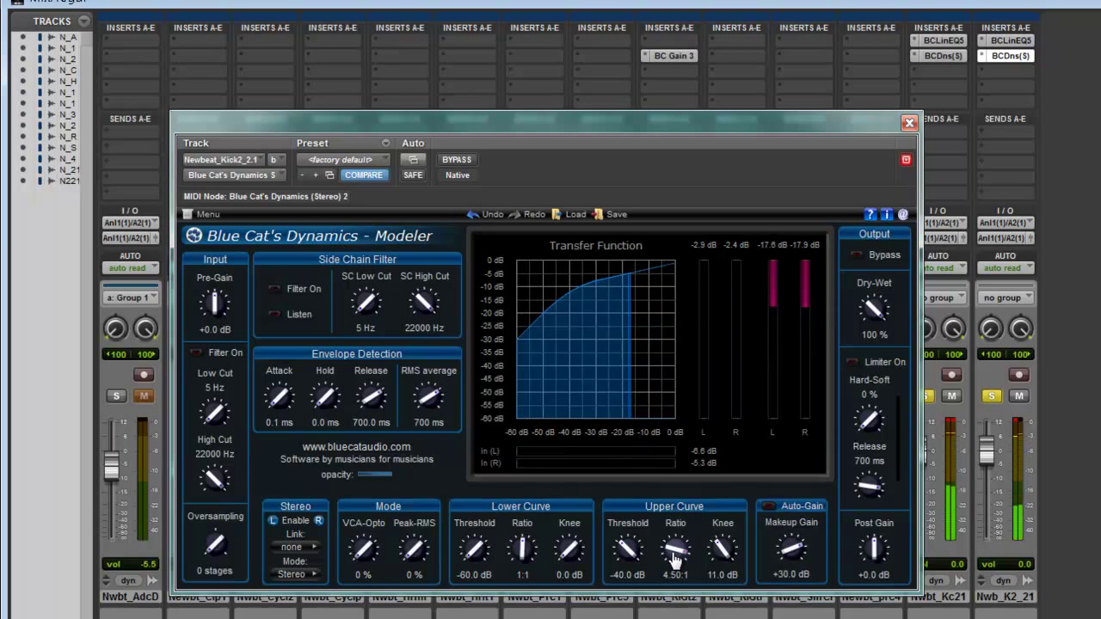
{"action": "left_click_drag", "start_coordinate": [791, 574], "coordinate": [795, 574]}
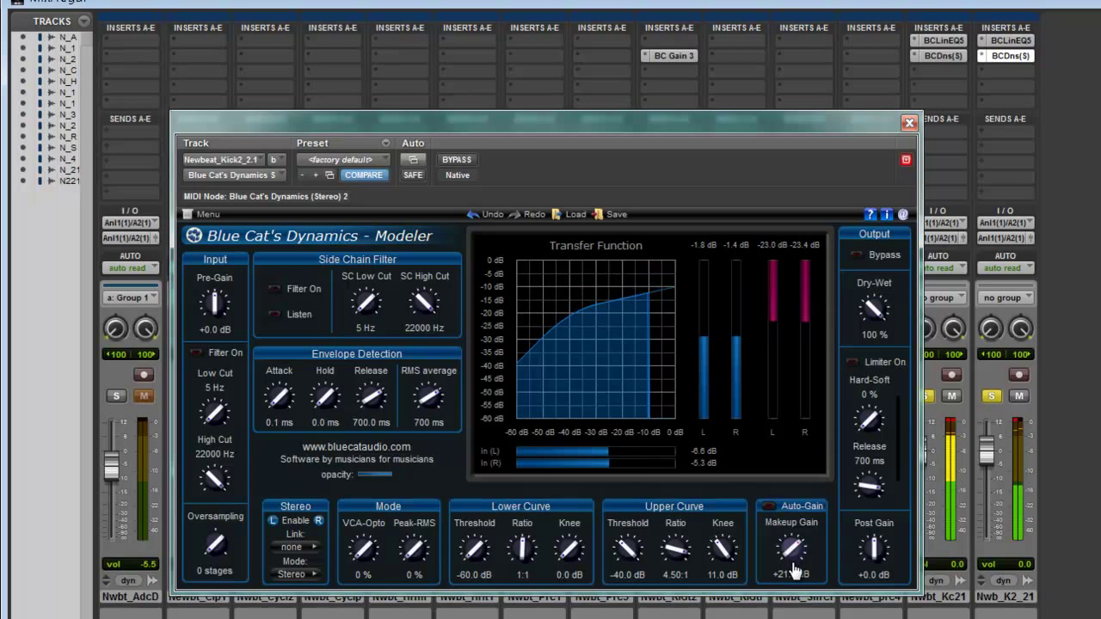
{"action": "left_click_drag", "start_coordinate": [795, 573], "coordinate": [797, 572]}
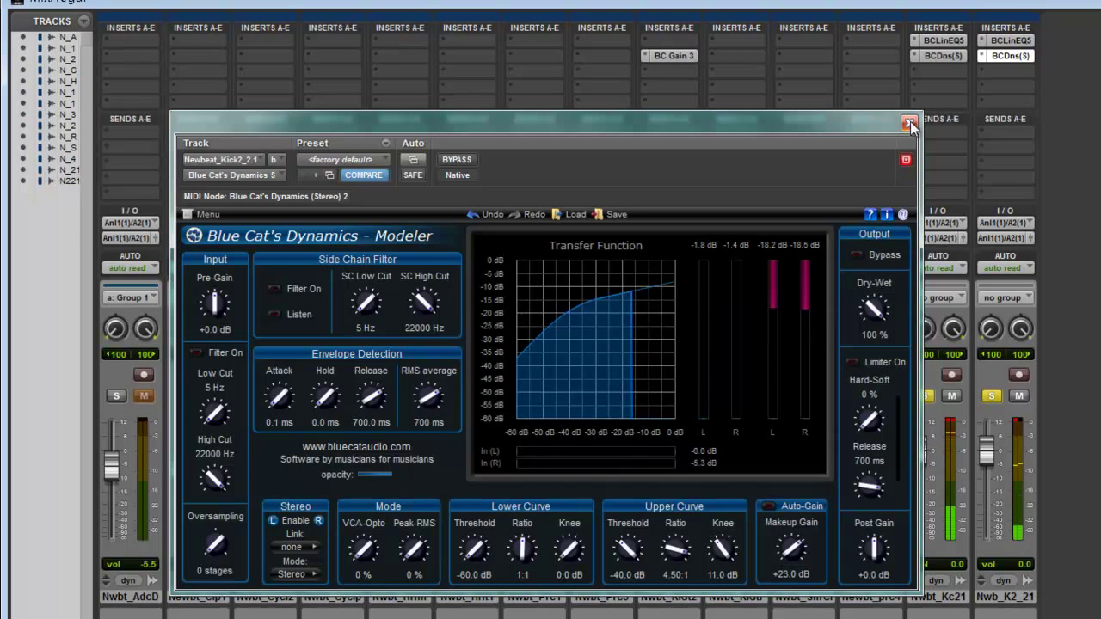
{"action": "left_click", "coordinate": [909, 124]}
{"action": "left_click", "coordinate": [983, 71]}
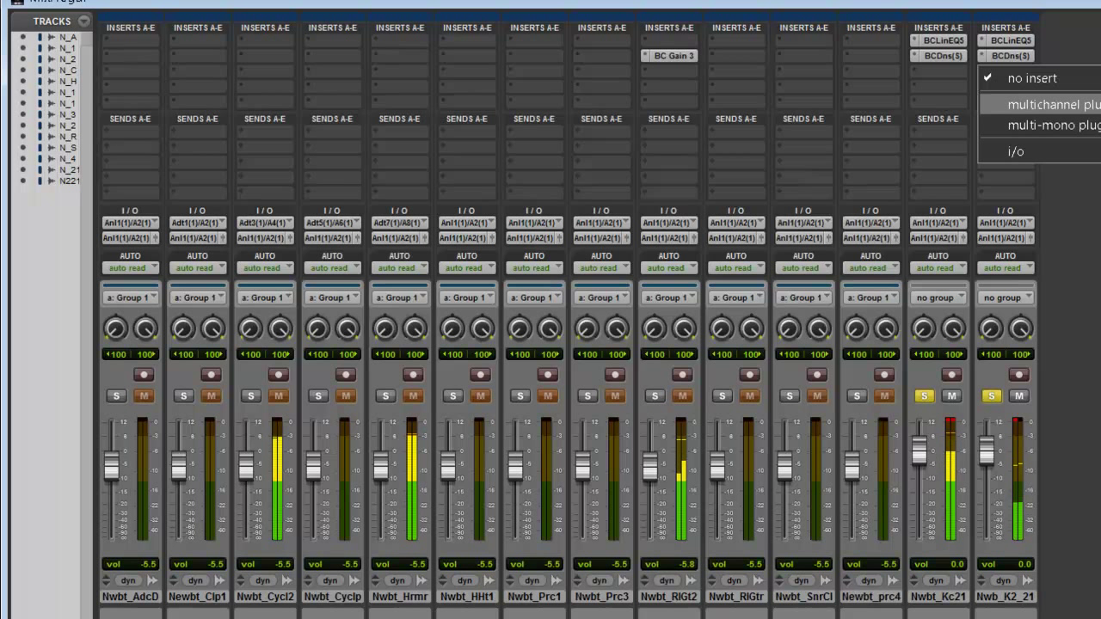
- Insert Blue Cat's MB-7 Mixer 5 in Nwb_K2_21's third insert slot and start playback
{"action": "left_click", "coordinate": [1049, 104]}
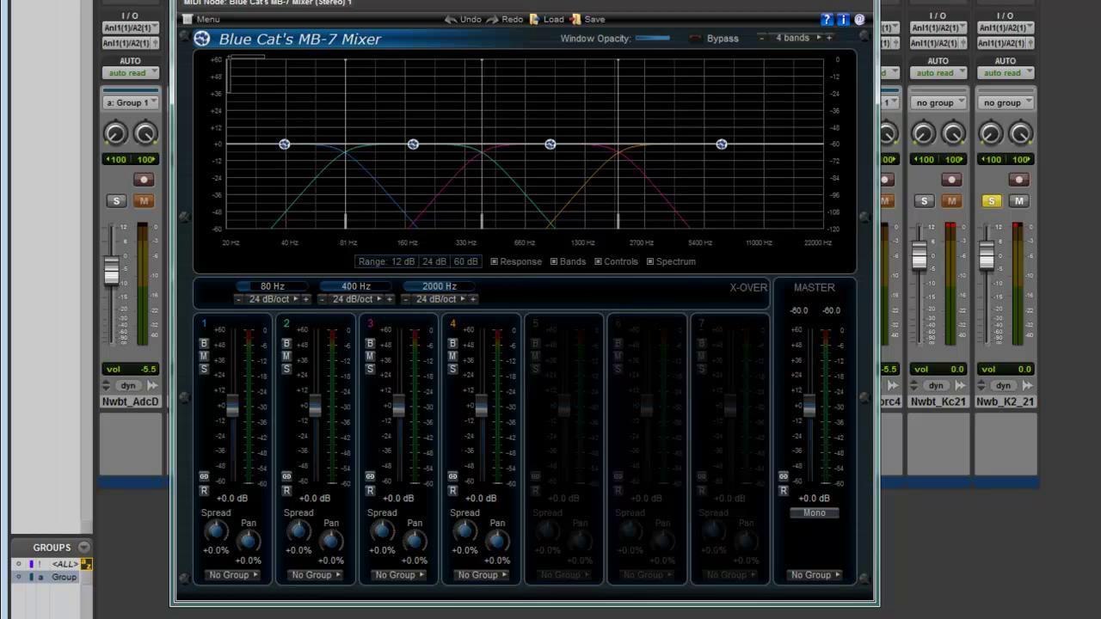
{"action": "key", "text": "space"}
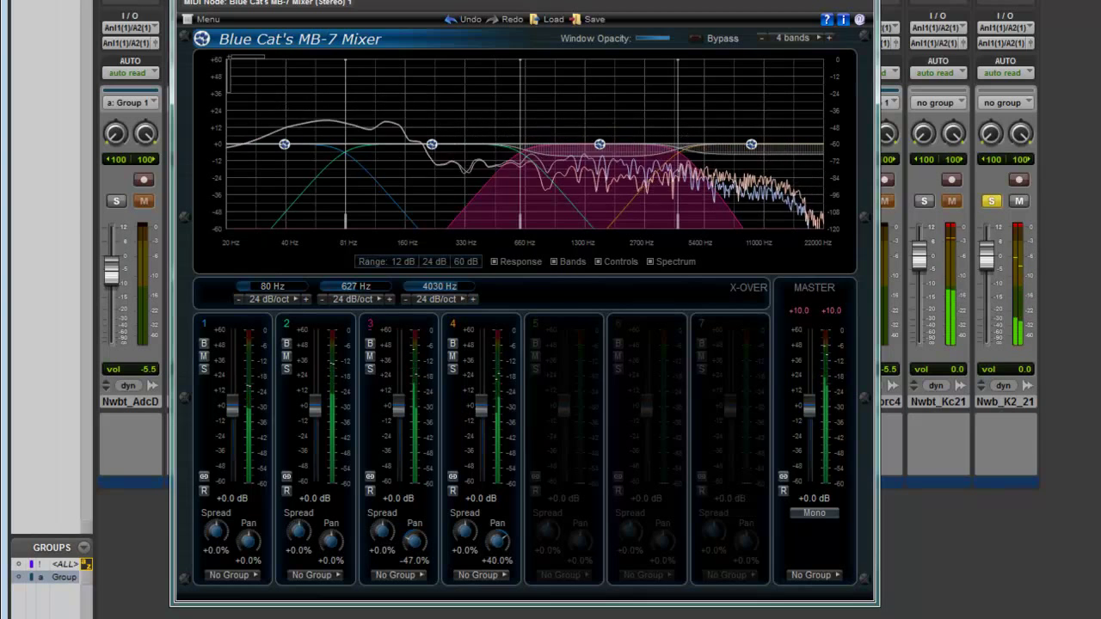
- Boost MB-7 band 3 to +3.0 dB and band 4 to +4.0 dB, auditioning Nwbt_Kc21 soloed
{"action": "left_click_drag", "start_coordinate": [481, 404], "coordinate": [481, 400]}
{"action": "left_click_drag", "start_coordinate": [398, 405], "coordinate": [398, 402]}
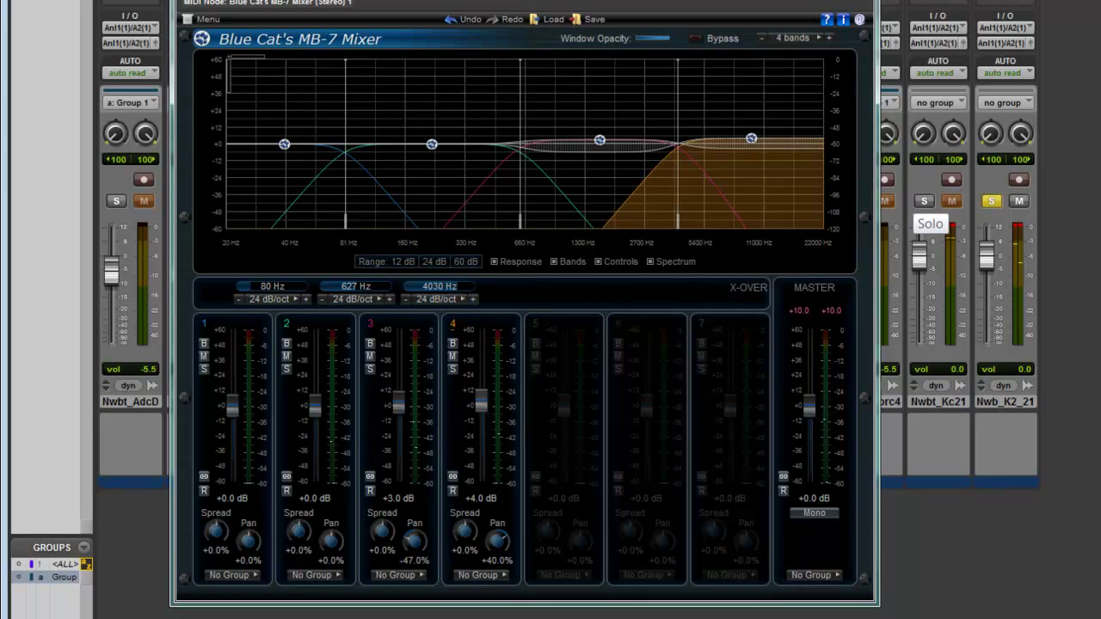
{"action": "left_click", "coordinate": [924, 201]}
{"action": "key", "text": "space"}
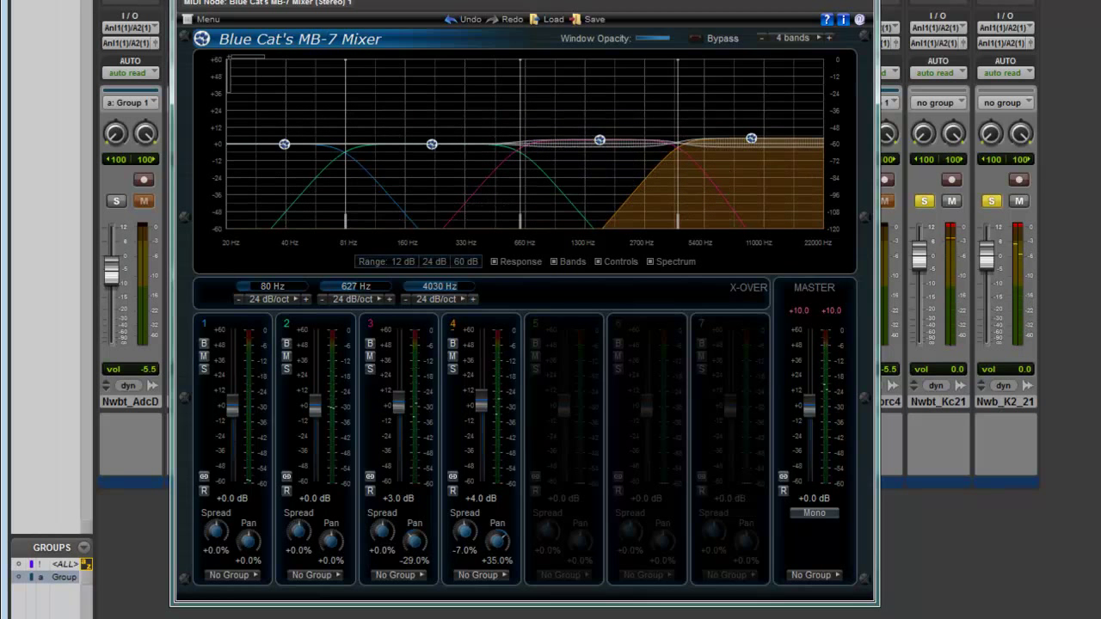
{"action": "key", "text": "space"}
{"action": "key", "text": "space"}
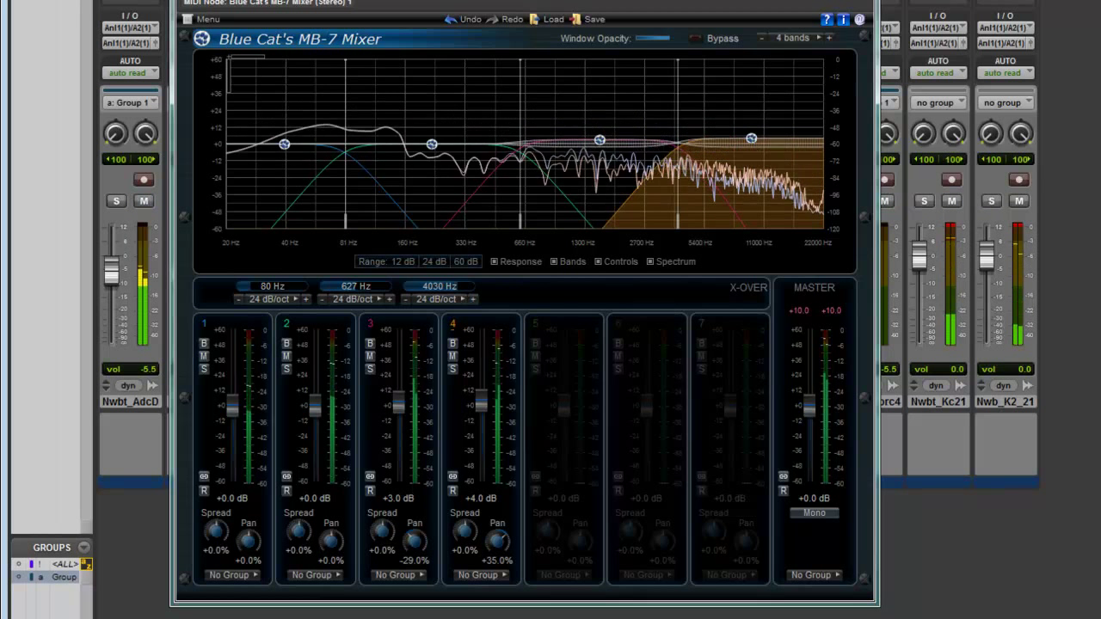